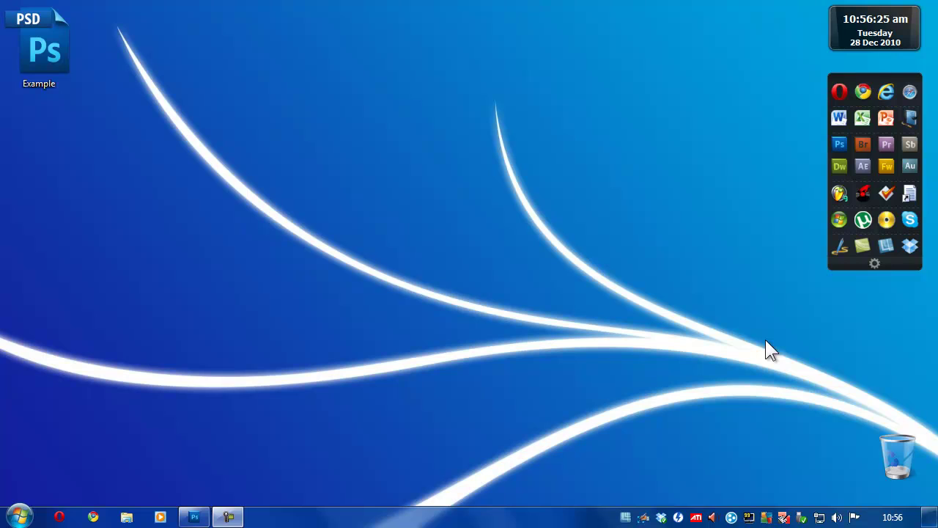
# Switch to Photoshop and preview the Essentials, Design, Painting, Photography, 3D and Motion workspaces one after another
pyautogui.click(194, 516)
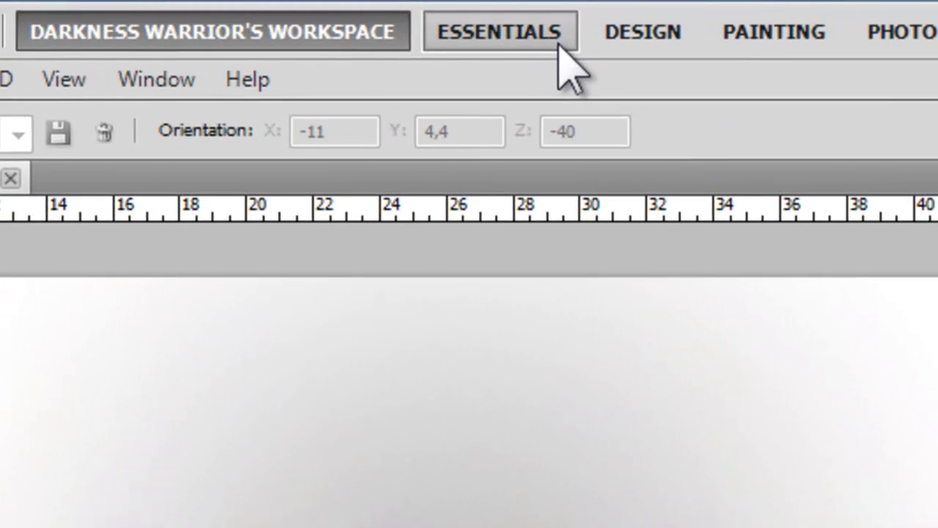
pyautogui.click(485, 16)
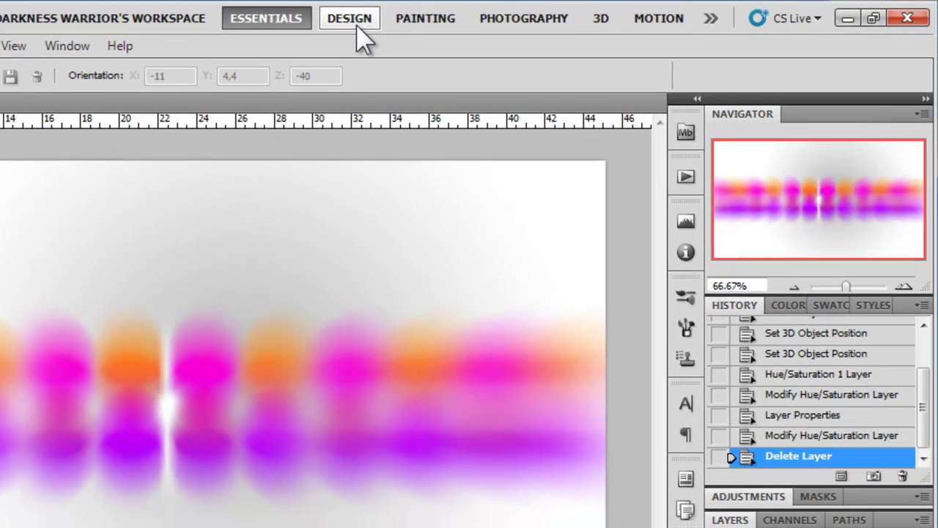
pyautogui.click(610, 30)
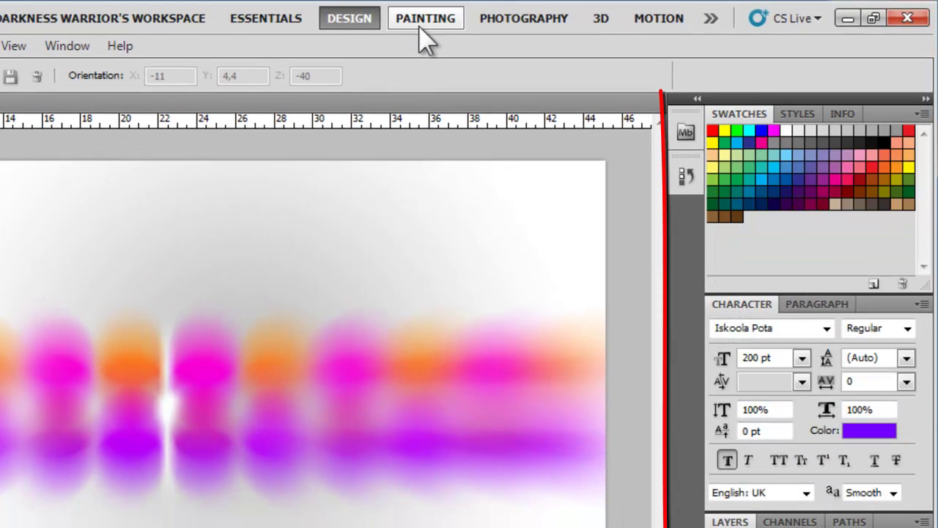
pyautogui.click(420, 23)
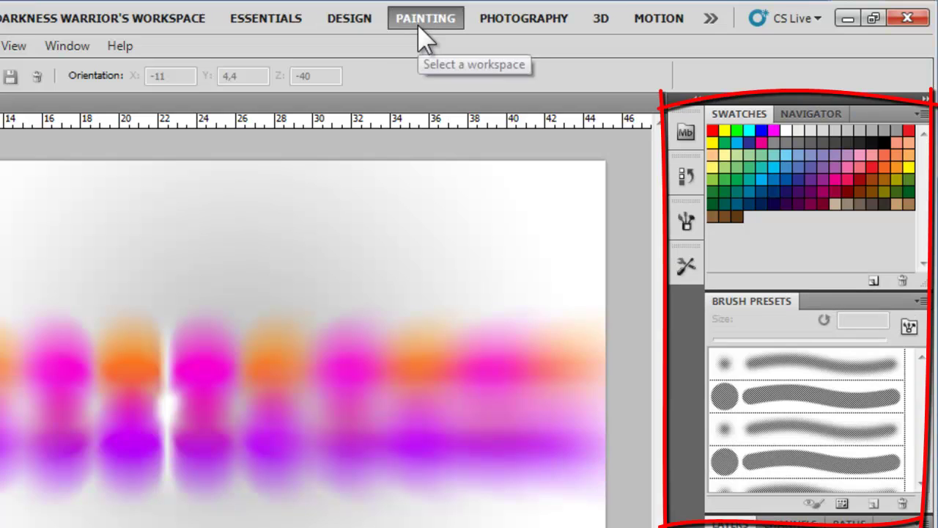
pyautogui.click(506, 29)
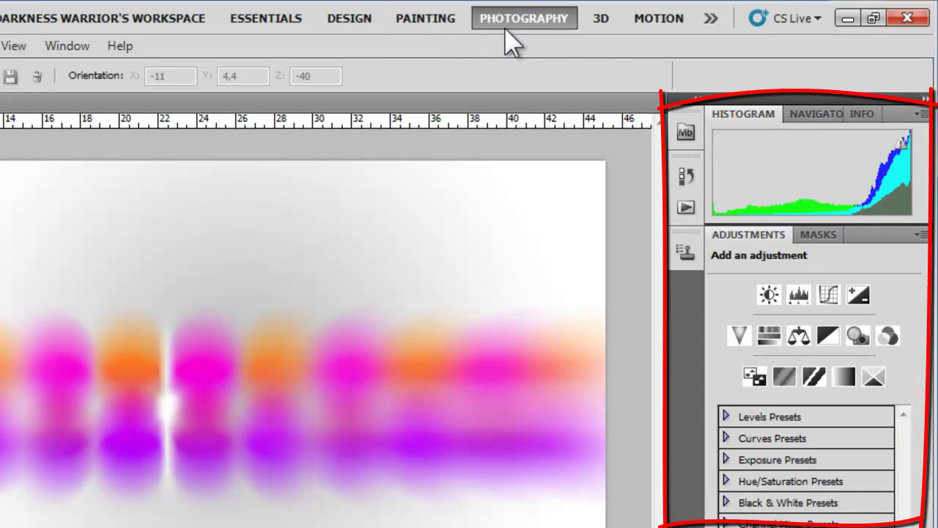
pyautogui.click(598, 22)
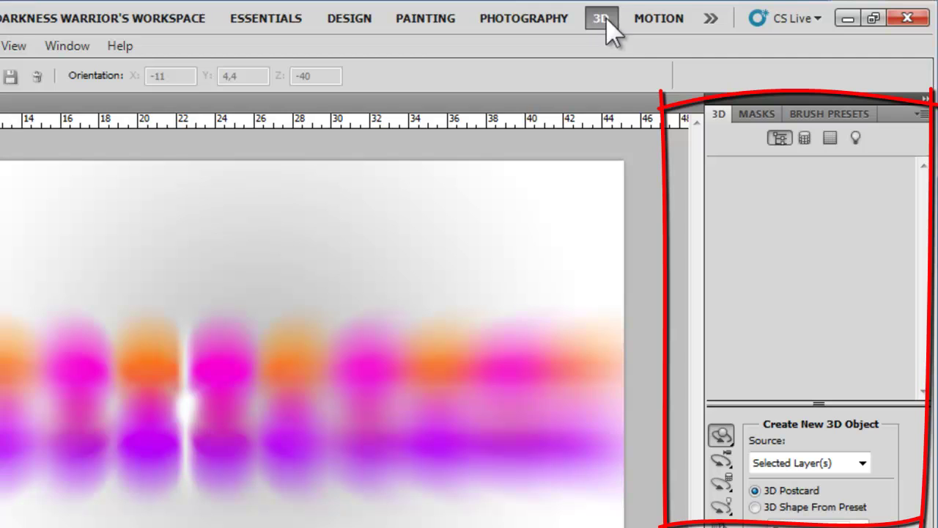
pyautogui.click(654, 28)
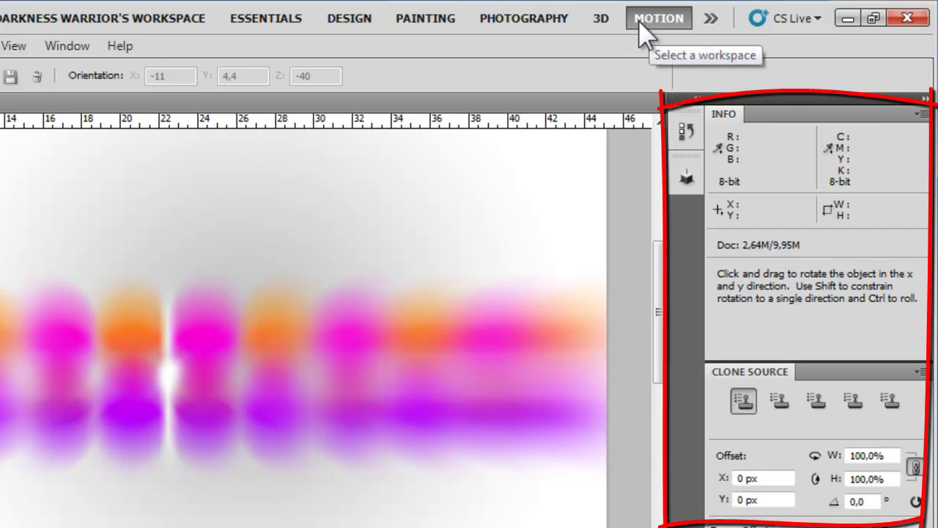
# Go back to the custom workspace, switch to Essentials, and look over the list of panels that can be shown
pyautogui.click(184, 26)
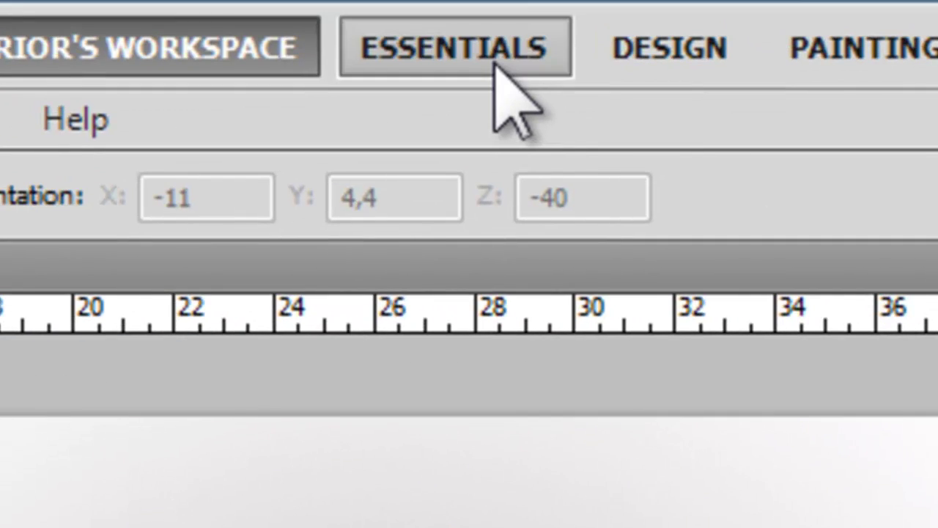
pyautogui.click(495, 65)
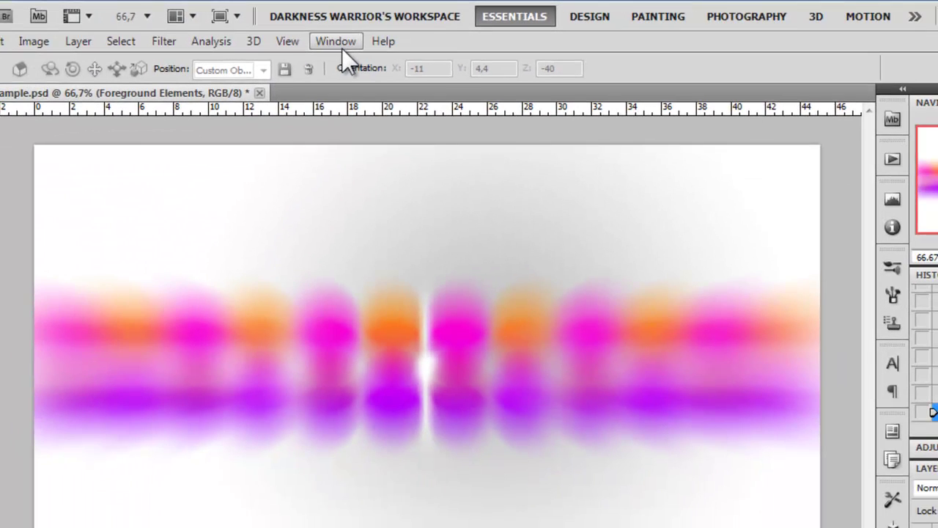
pyautogui.click(336, 41)
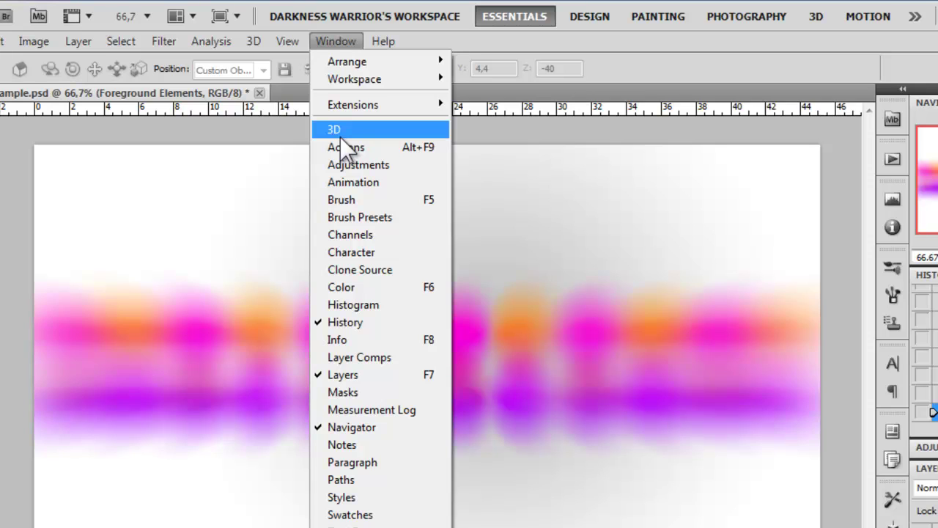
pyautogui.click(339, 46)
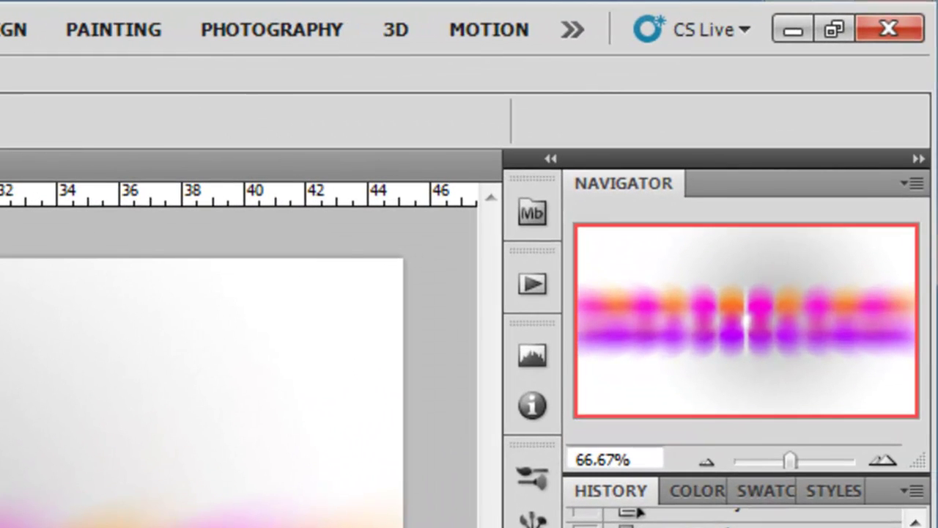
# Save the current layout as a new workspace named groovyWorkspace, capturing keyboard shortcuts and menus as well
pyautogui.click(590, 43)
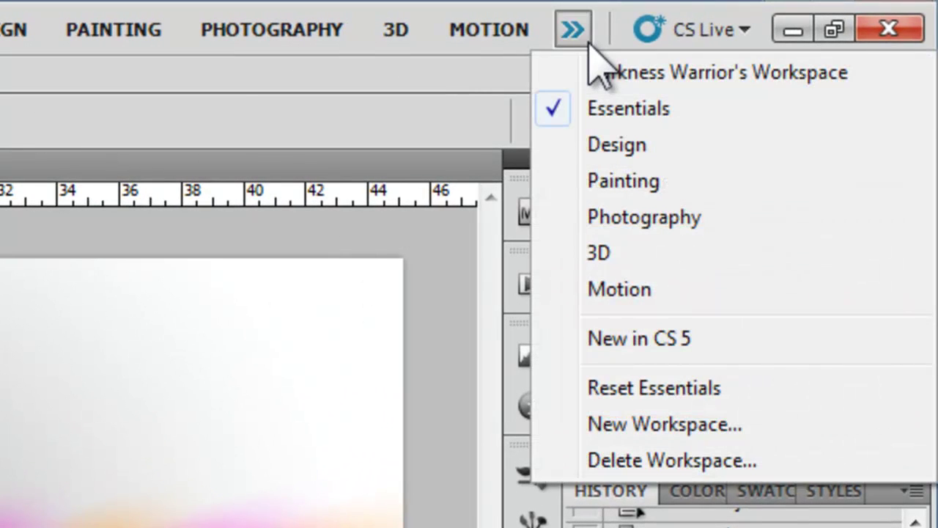
pyautogui.click(629, 425)
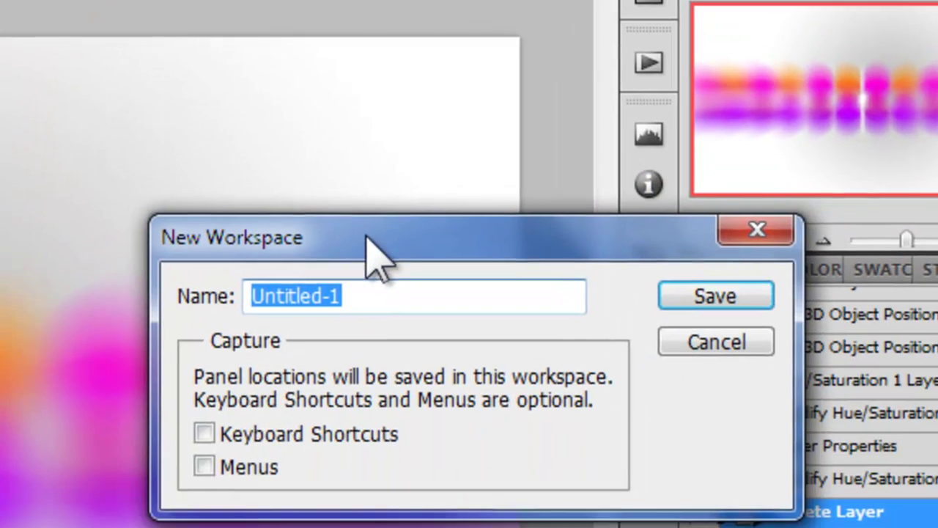
pyautogui.moveTo(377, 257); pyautogui.dragTo(211, 183)
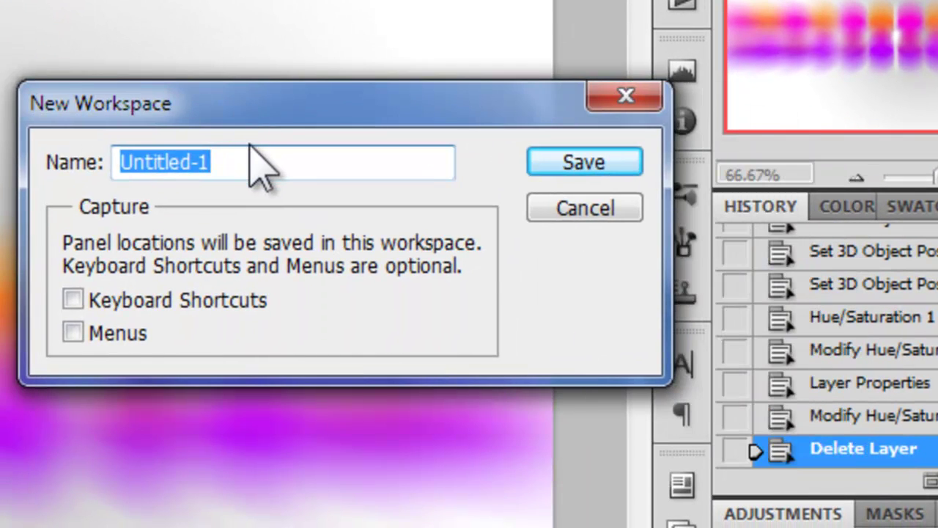
pyautogui.write('groovyW')
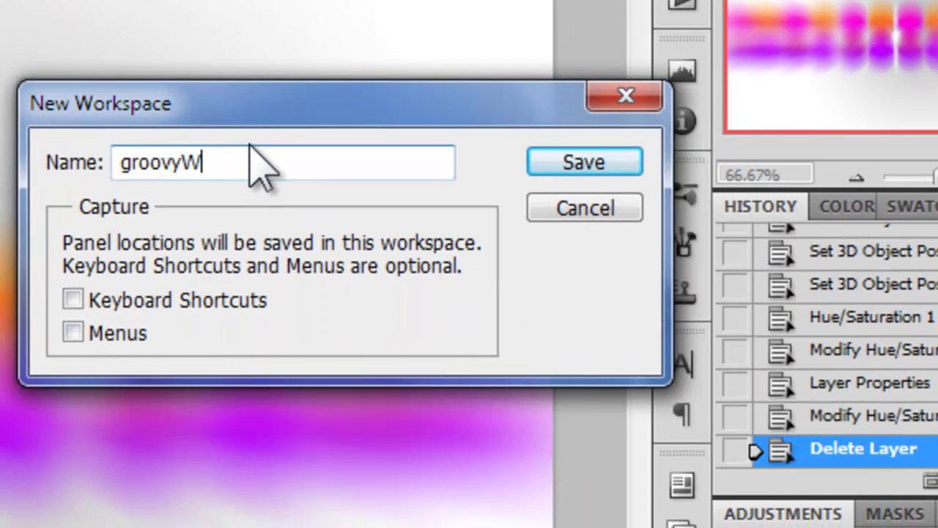
pyautogui.write('orkspace')
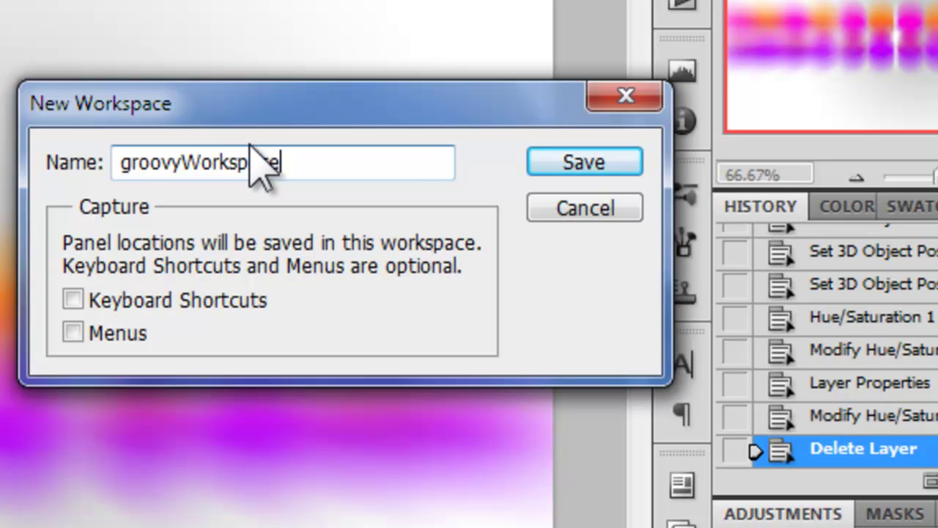
pyautogui.hotkey('ctrl', 'a')
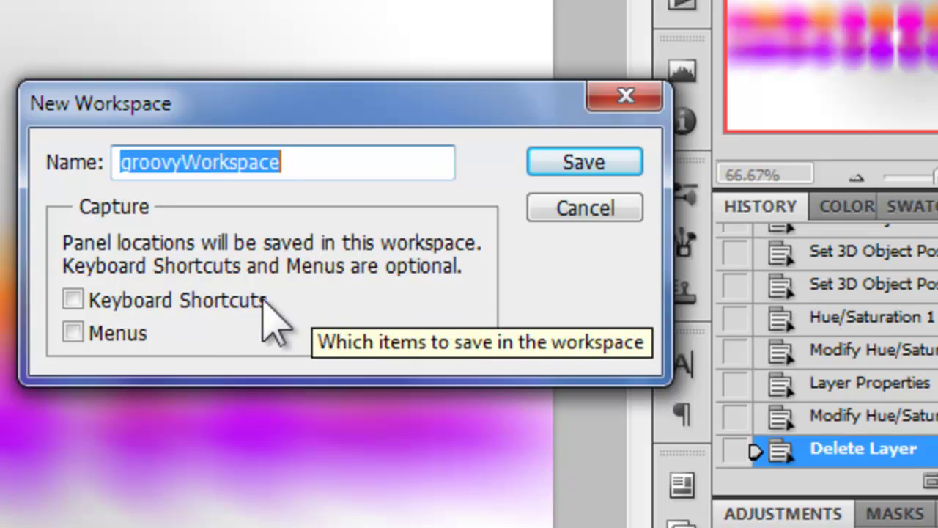
pyautogui.click(192, 301)
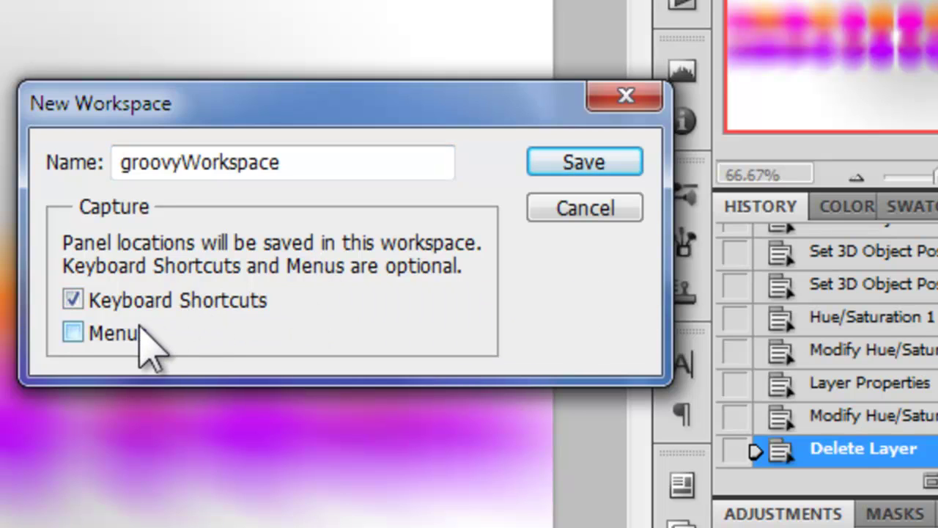
pyautogui.click(136, 331)
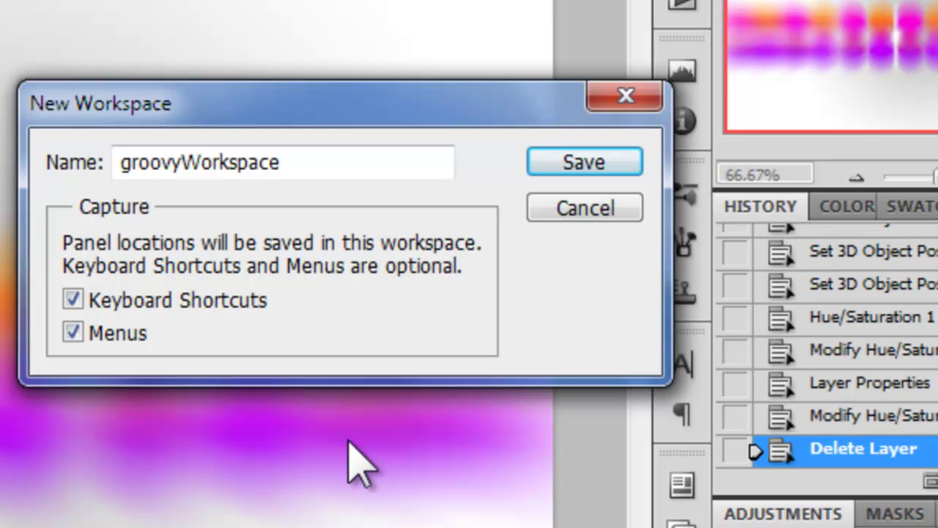
pyautogui.press('Return')
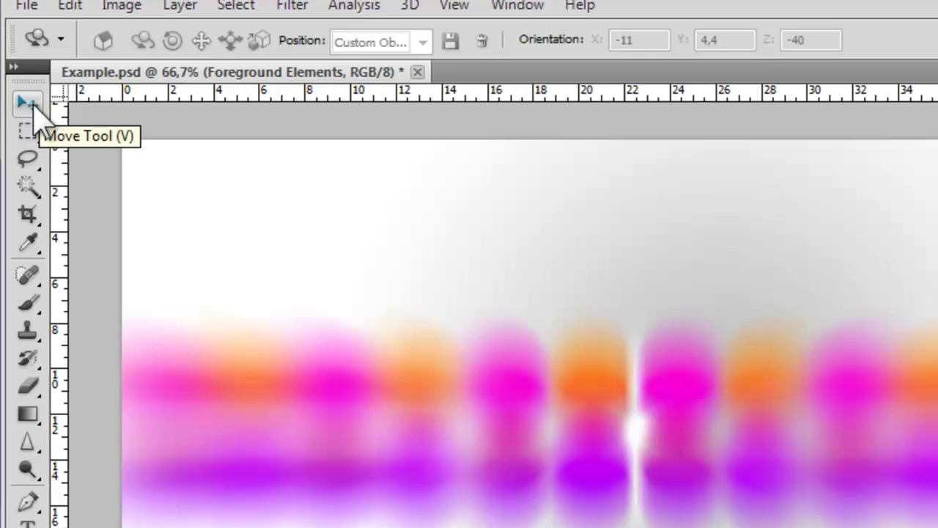
# Try to shift the Foreground Elements layer slightly up and left with the Move Tool
pyautogui.click(29, 105)
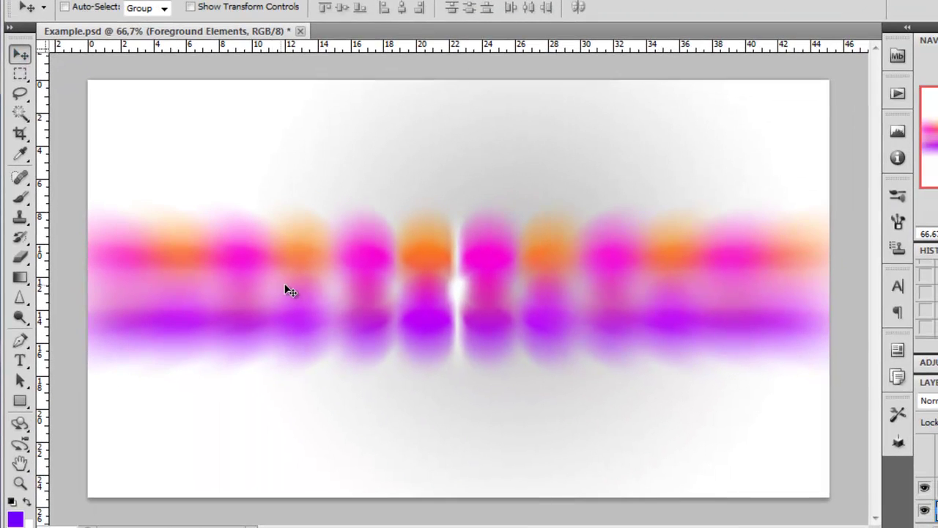
pyautogui.moveTo(289, 286); pyautogui.dragTo(262, 257)
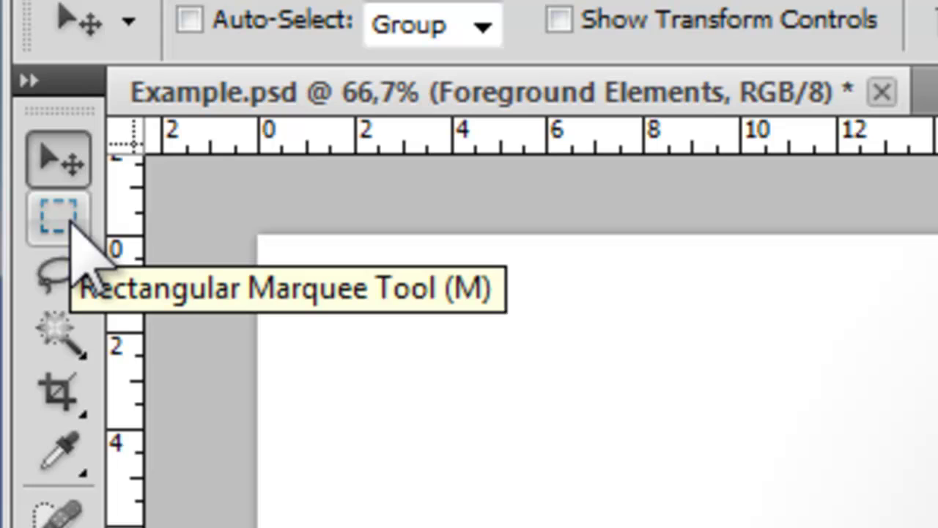
# Make a rectangular marquee selection over the upper left part of the coloured band
pyautogui.click(72, 221)
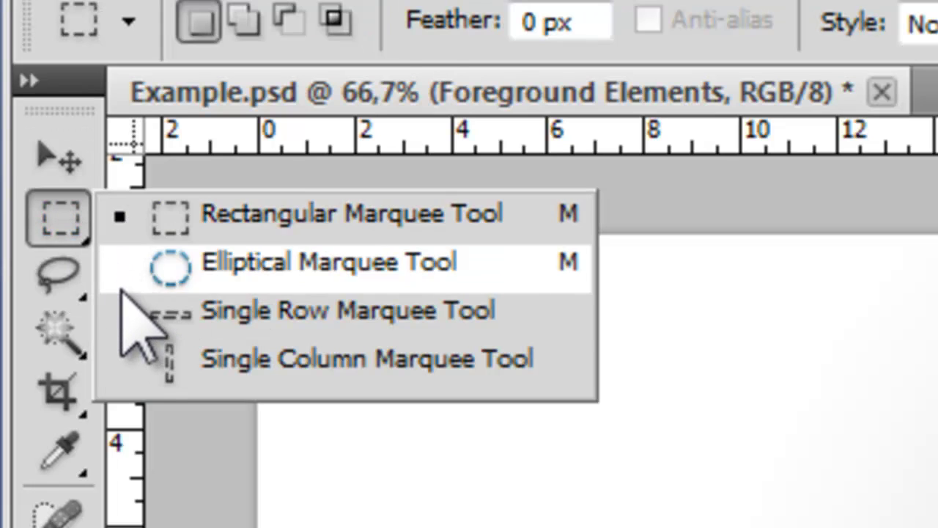
pyautogui.click(173, 212)
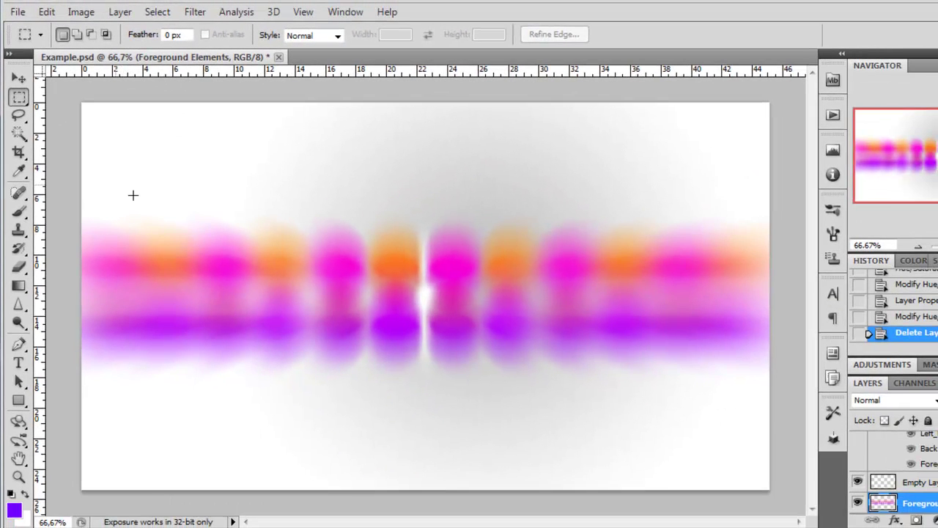
pyautogui.moveTo(115, 184); pyautogui.dragTo(297, 297)
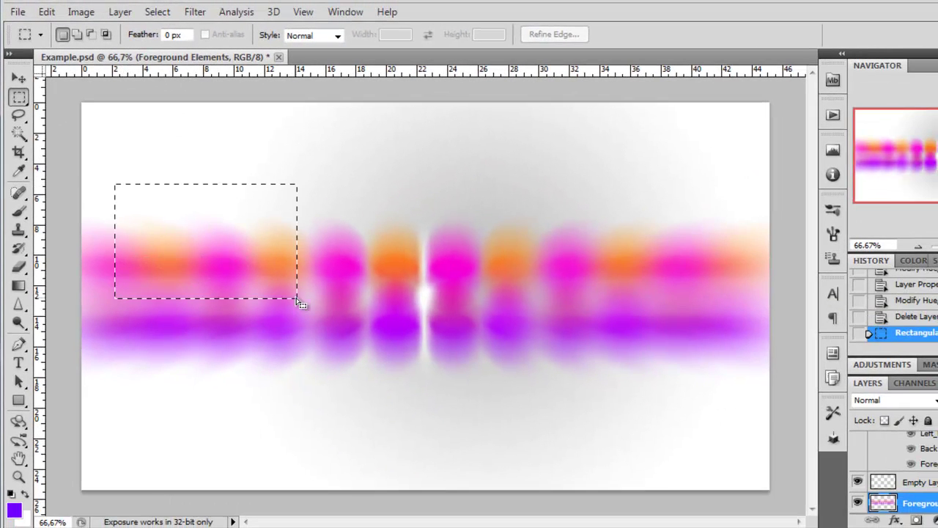
# Add an elliptical marquee around the centre of the coloured band to the rectangular selection, and deselect everything
pyautogui.click(19, 96)
pyautogui.click(104, 111)
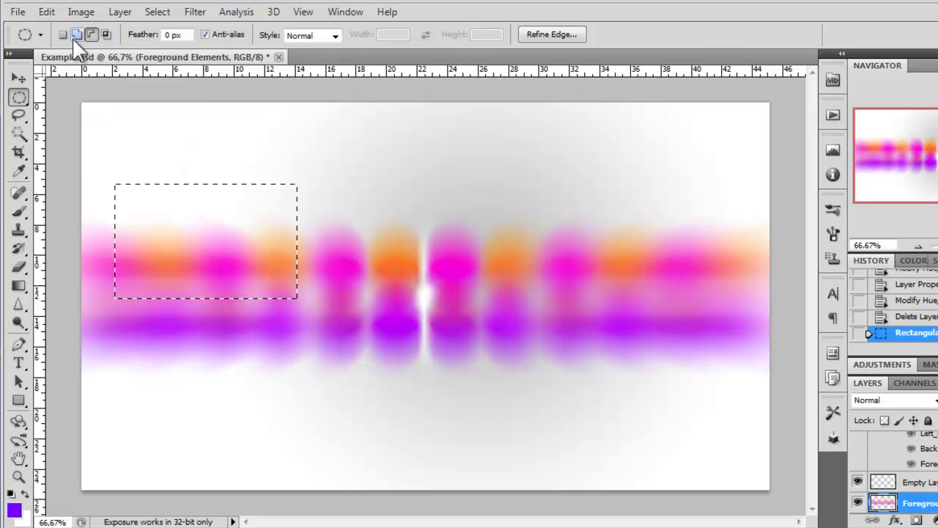
pyautogui.click(77, 35)
pyautogui.moveTo(362, 192); pyautogui.dragTo(571, 346)
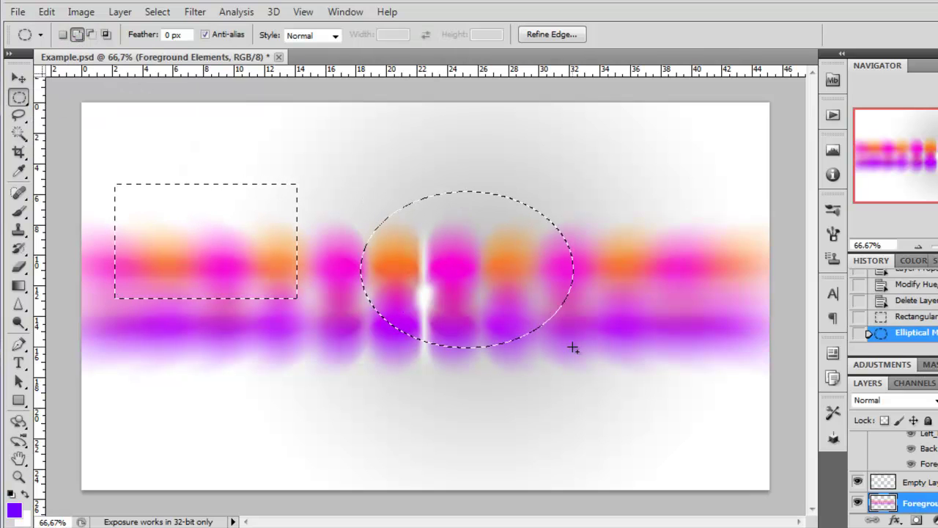
pyautogui.rightClick(536, 290)
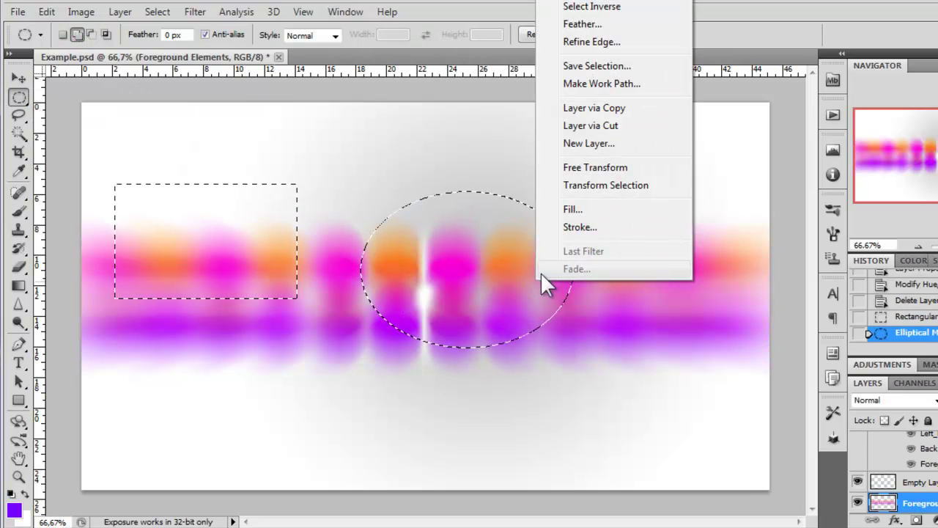
pyautogui.click(570, 7)
# Draw a wide rectangular marquee over the canvas's upper left area down to the band's upper edge, and deselect it
pyautogui.rightClick(19, 97)
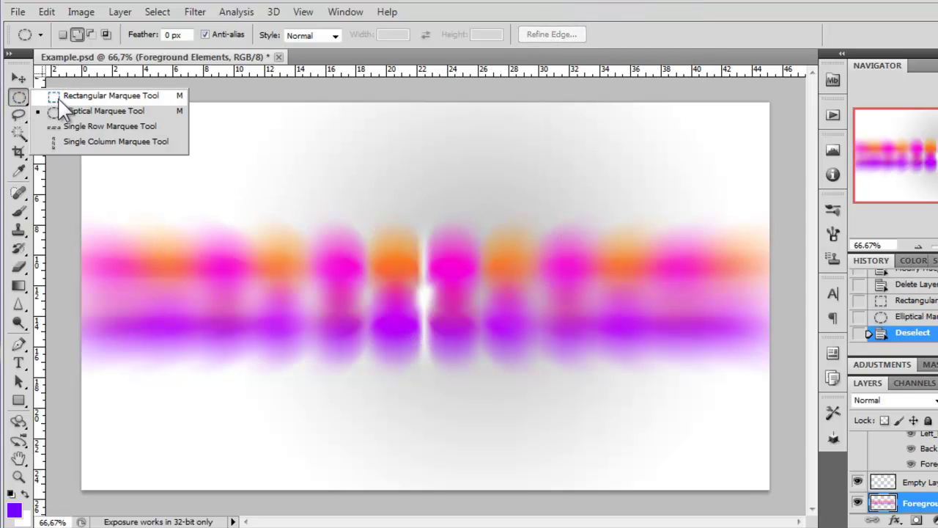
pyautogui.click(110, 96)
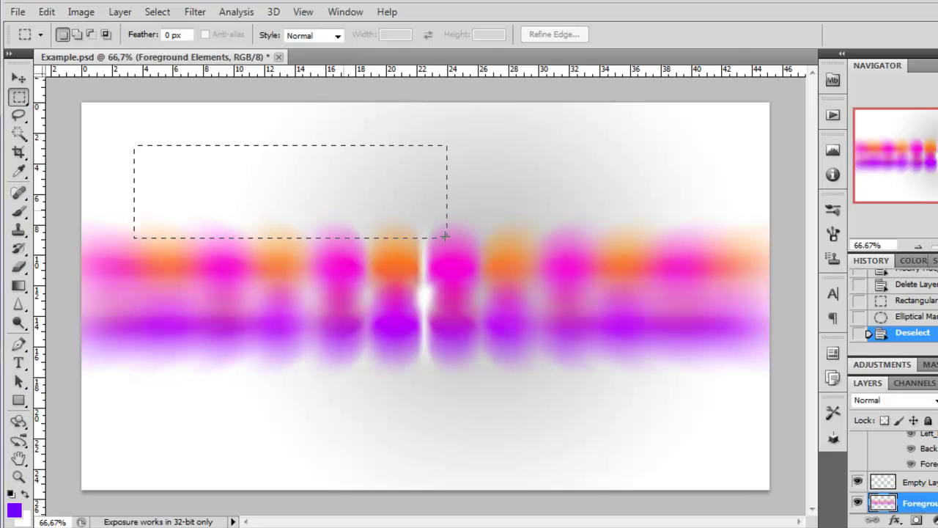
pyautogui.moveTo(444, 235); pyautogui.dragTo(446, 236)
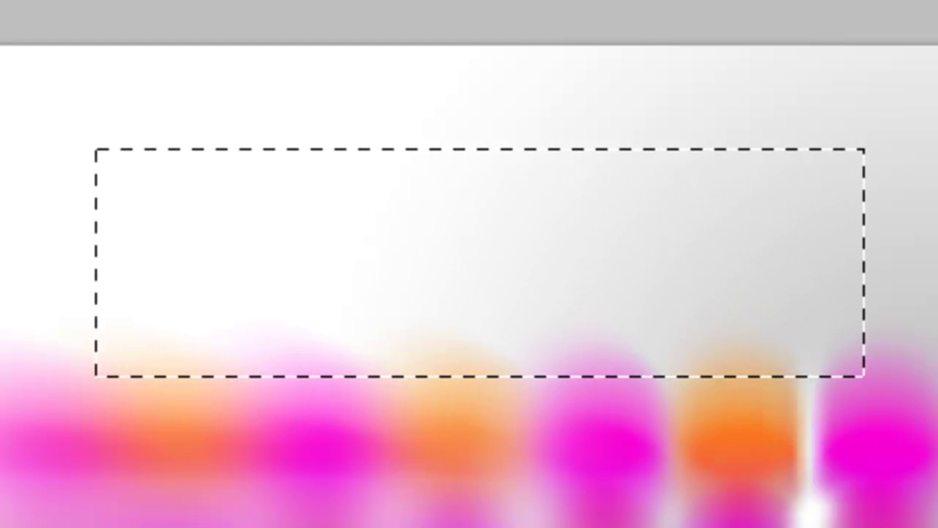
pyautogui.rightClick(661, 238)
pyautogui.click(727, 269)
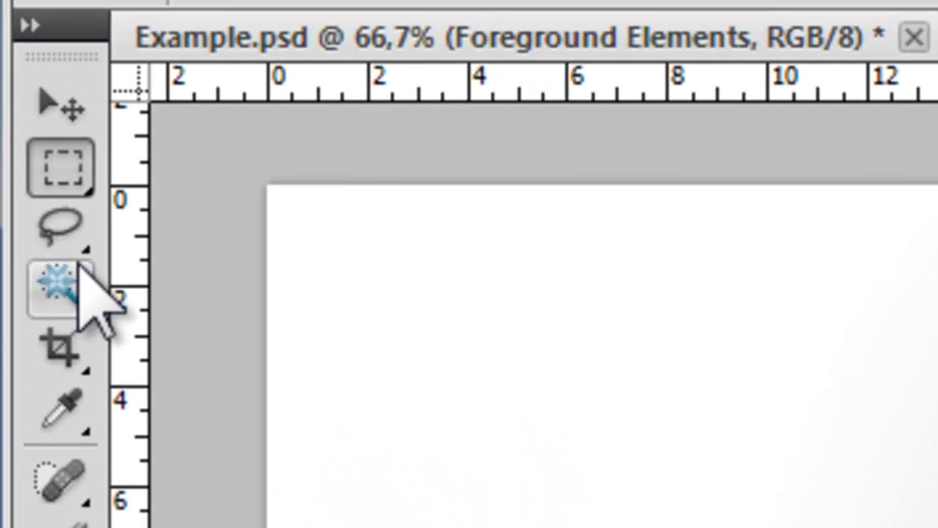
# Draw a large irregular freehand selection across the coloured band and the canvas's right side with the Lasso Tool
pyautogui.click(85, 220)
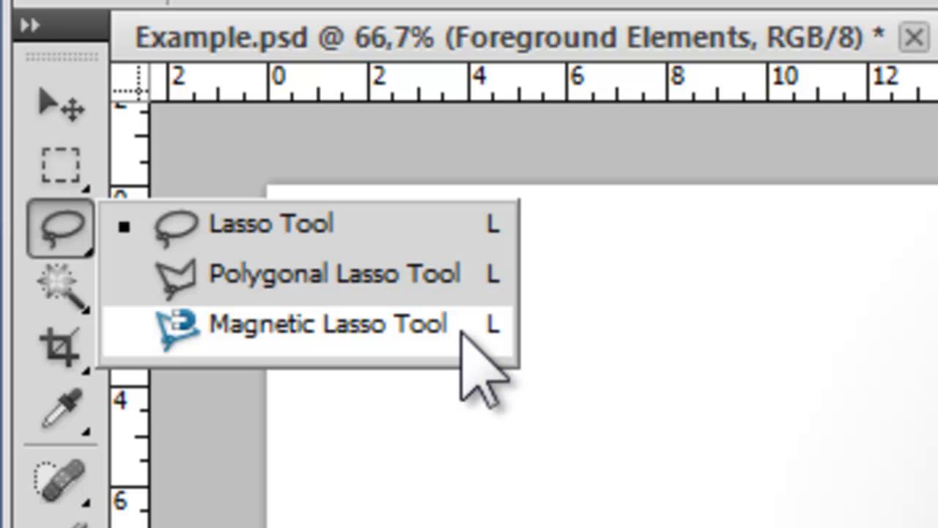
pyautogui.click(394, 233)
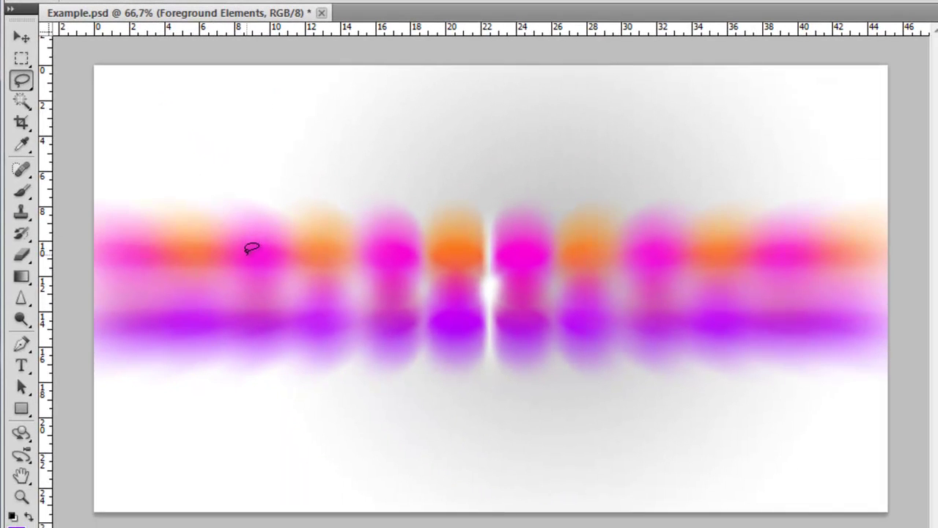
pyautogui.moveTo(247, 251)
pyautogui.mouseDown()
pyautogui.moveTo(295, 132)
pyautogui.moveTo(362, 197)
pyautogui.moveTo(417, 319)
pyautogui.moveTo(660, 204)
pyautogui.moveTo(894, 110)
pyautogui.moveTo(830, 313)
pyautogui.moveTo(671, 387)
pyautogui.moveTo(588, 493)
pyautogui.moveTo(439, 485)
pyautogui.moveTo(335, 370)
pyautogui.moveTo(276, 384)
pyautogui.mouseUp()
pyautogui.moveTo(260, 255); pyautogui.dragTo(262, 253)
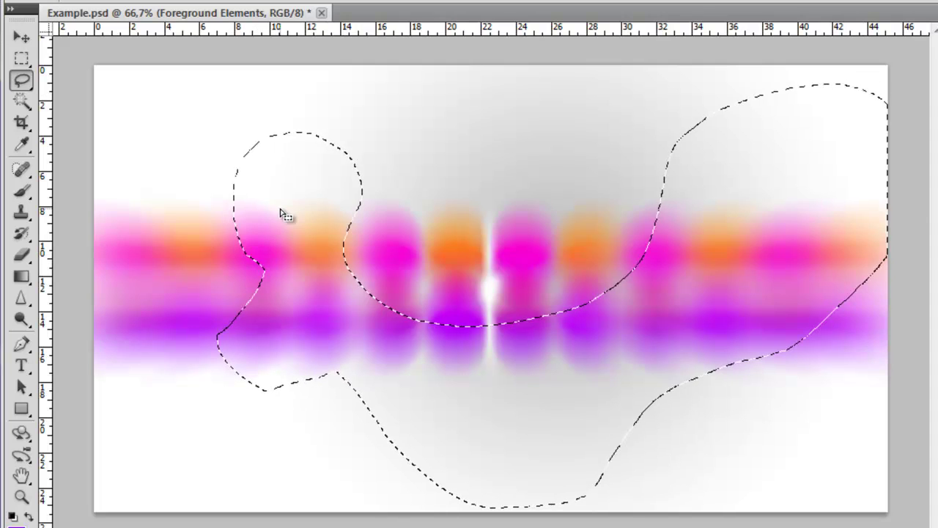
# Shift the freehand selection outline toward the canvas's left side, and deselect it
pyautogui.moveTo(314, 189)
pyautogui.mouseDown()
pyautogui.moveTo(264, 170)
pyautogui.moveTo(245, 184)
pyautogui.mouseUp()
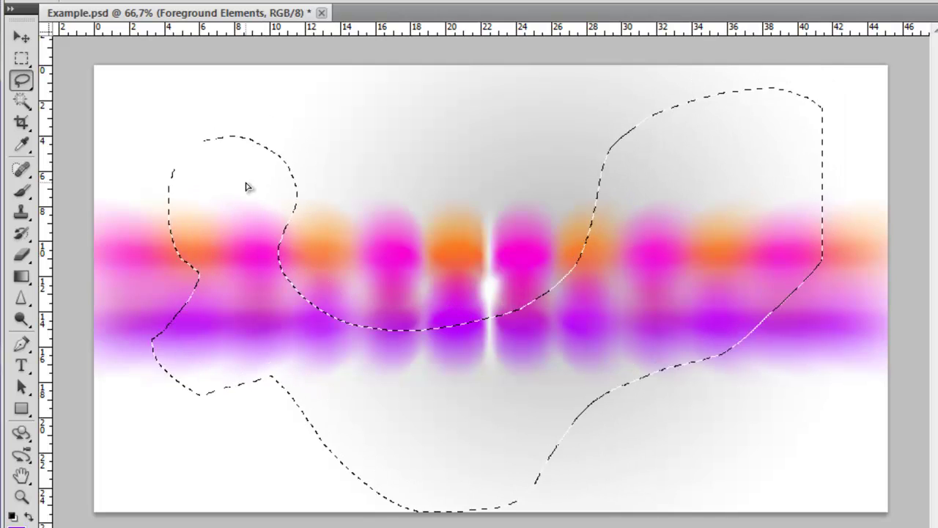
pyautogui.rightClick(247, 185)
pyautogui.click(286, 195)
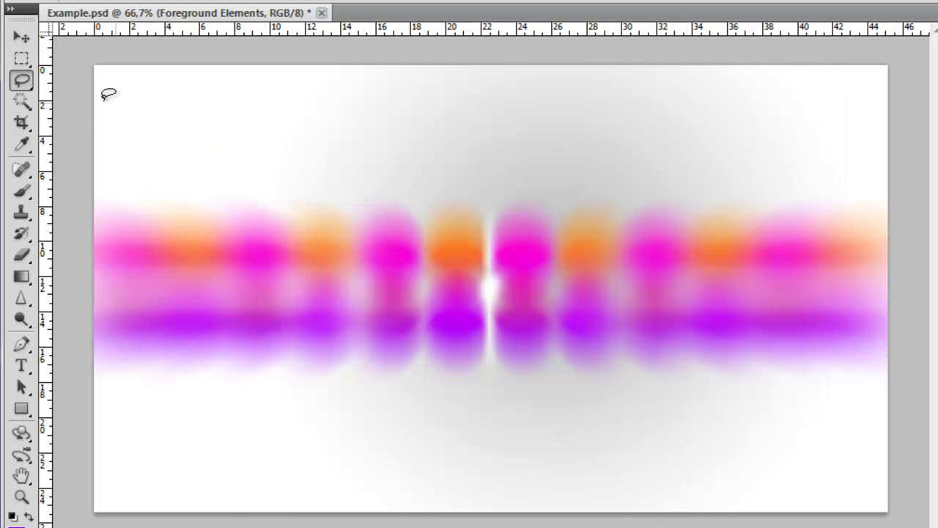
# Draw a zigzag-topped, straight-edged selection over the canvas's upper area and the coloured band with the Polygonal Lasso Tool, and deselect it
pyautogui.moveTo(21, 85); pyautogui.dragTo(51, 95)
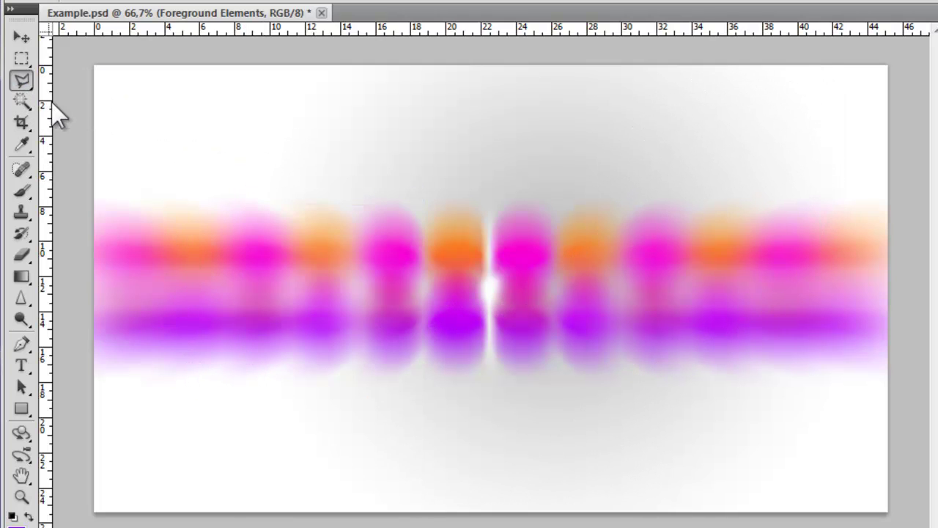
pyautogui.click(197, 150)
pyautogui.click(241, 97)
pyautogui.click(269, 181)
pyautogui.click(326, 106)
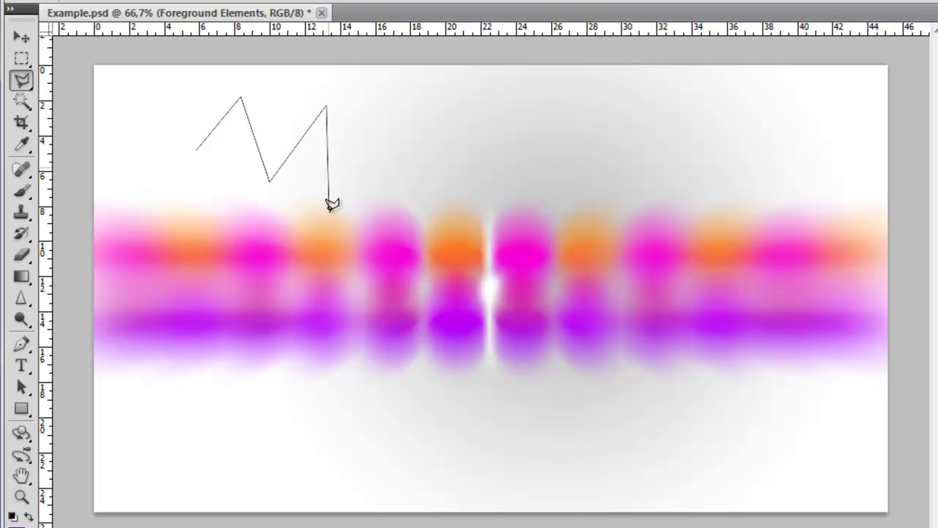
pyautogui.click(329, 210)
pyautogui.click(403, 101)
pyautogui.click(470, 182)
pyautogui.click(689, 141)
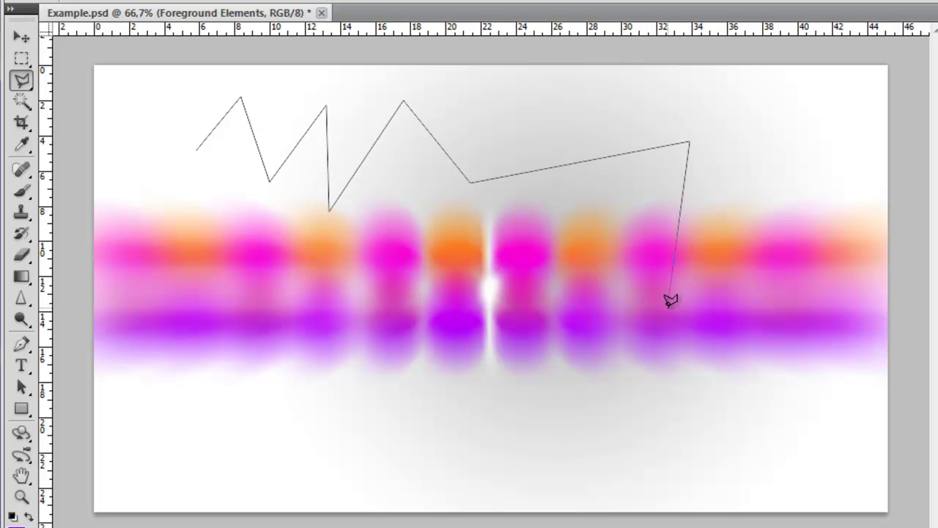
pyautogui.click(667, 307)
pyautogui.click(472, 265)
pyautogui.click(357, 376)
pyautogui.click(231, 277)
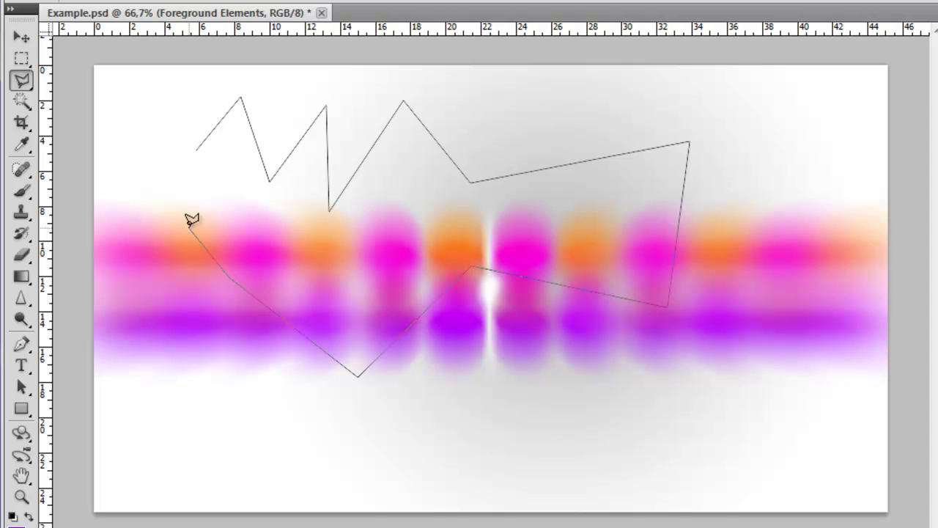
pyautogui.click(189, 226)
pyautogui.click(202, 144)
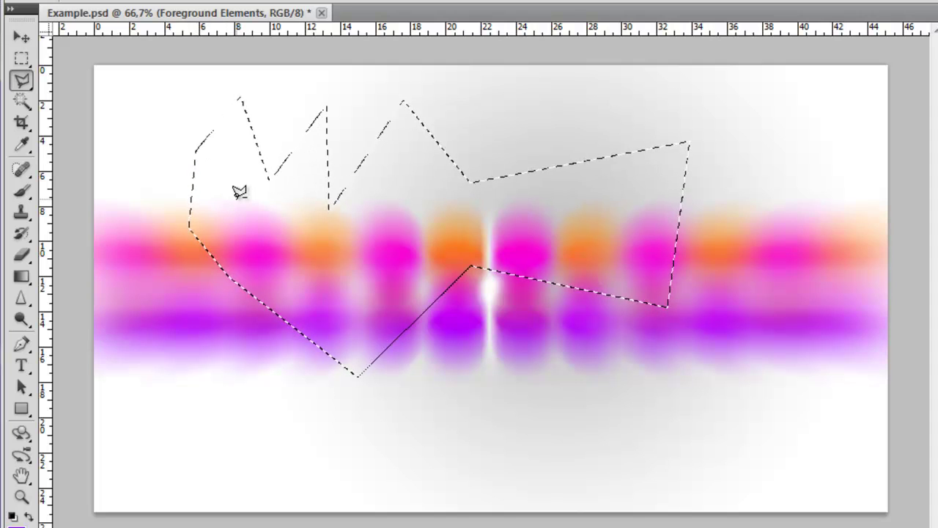
pyautogui.rightClick(263, 214)
pyautogui.click(316, 223)
# Trace a closed Magnetic Lasso selection from the canvas's left edge along the coloured band's upper edge and back through its middle
pyautogui.rightClick(21, 80)
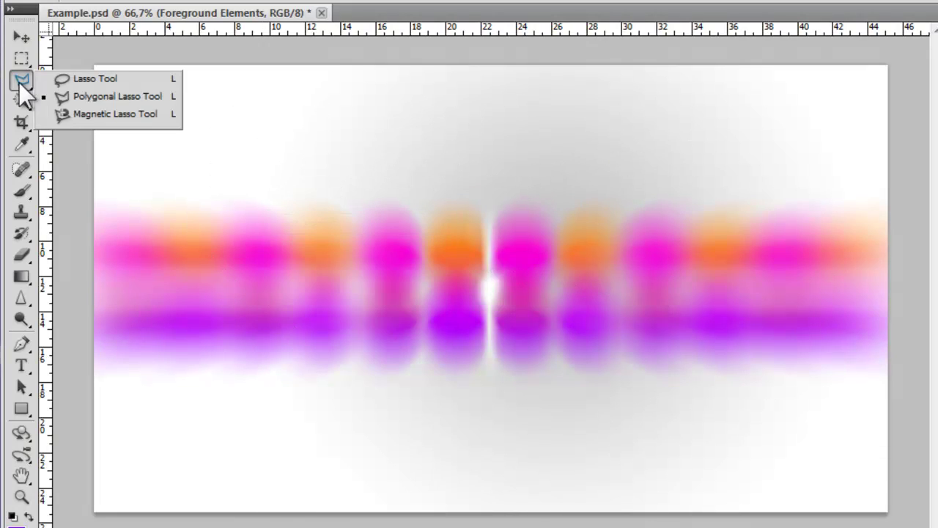
pyautogui.click(71, 115)
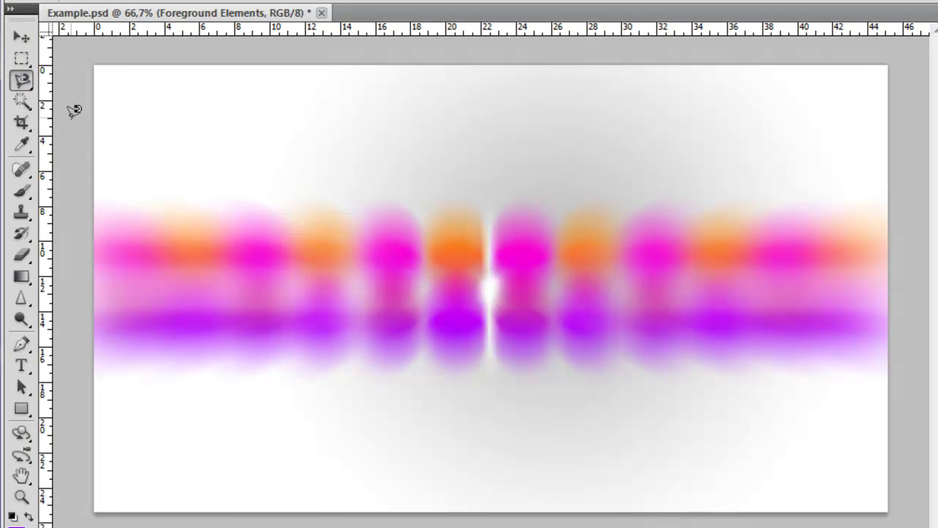
pyautogui.moveTo(123, 213)
pyautogui.mouseDown()
pyautogui.moveTo(270, 206)
pyautogui.moveTo(295, 208)
pyautogui.moveTo(296, 217)
pyautogui.moveTo(339, 202)
pyautogui.moveTo(358, 223)
pyautogui.moveTo(389, 206)
pyautogui.moveTo(442, 218)
pyautogui.moveTo(487, 206)
pyautogui.moveTo(671, 230)
pyautogui.moveTo(668, 267)
pyautogui.moveTo(315, 296)
pyautogui.moveTo(121, 210)
pyautogui.moveTo(98, 210)
pyautogui.mouseUp()
pyautogui.click(102, 209)
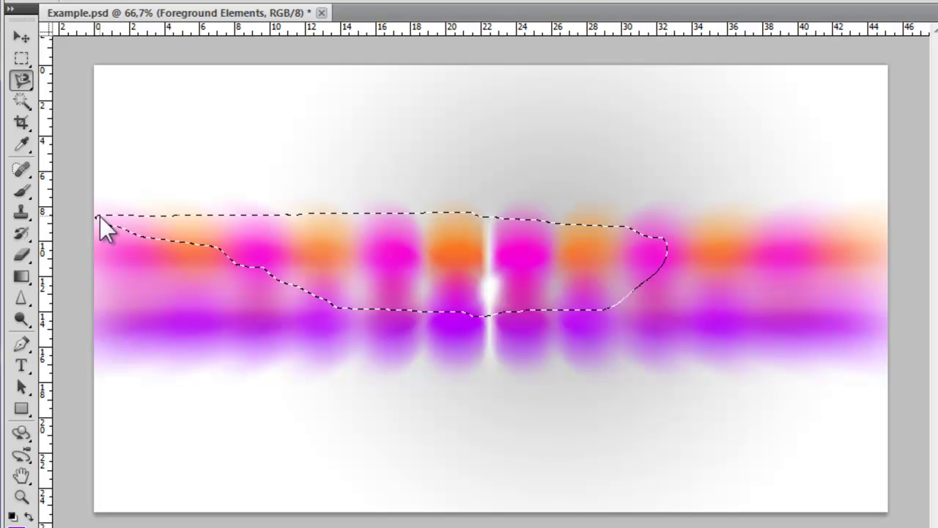
# Deselect the magnetic selection and switch back to the regular Lasso Tool
pyautogui.rightClick(490, 213)
pyautogui.click(543, 225)
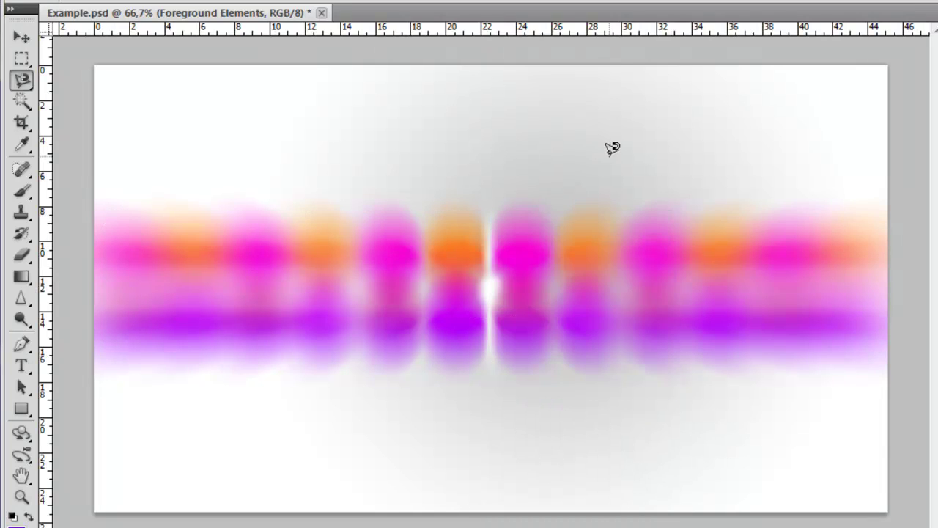
pyautogui.click(17, 80)
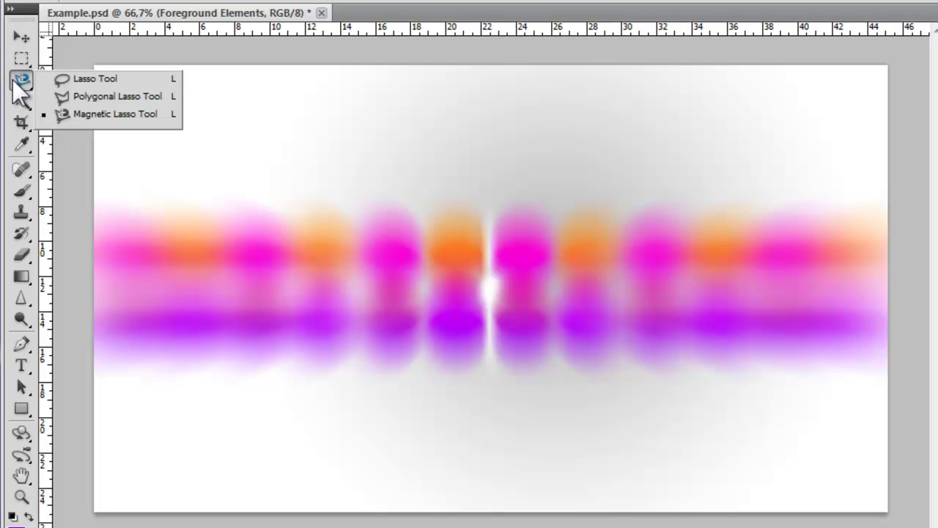
pyautogui.click(107, 81)
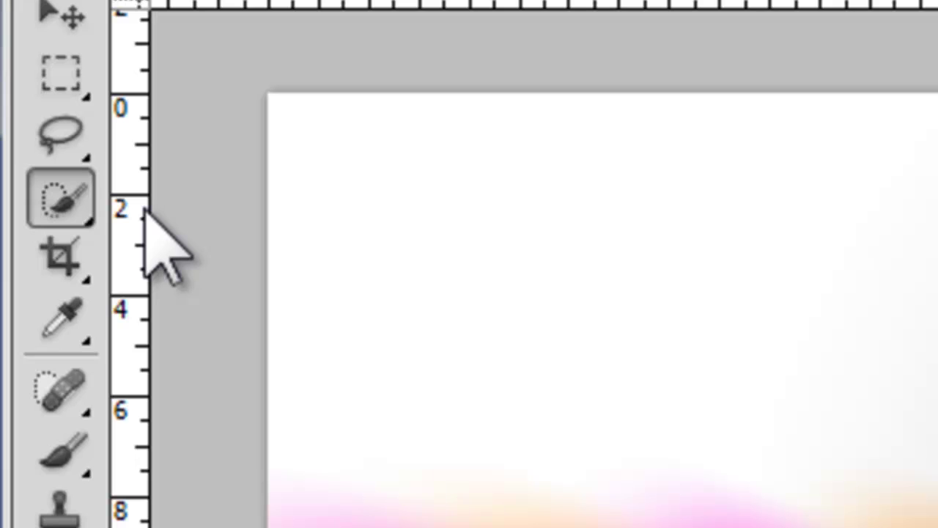
# Select the left half of the coloured band with the Quick Selection Tool, and deselect it
pyautogui.click(63, 198)
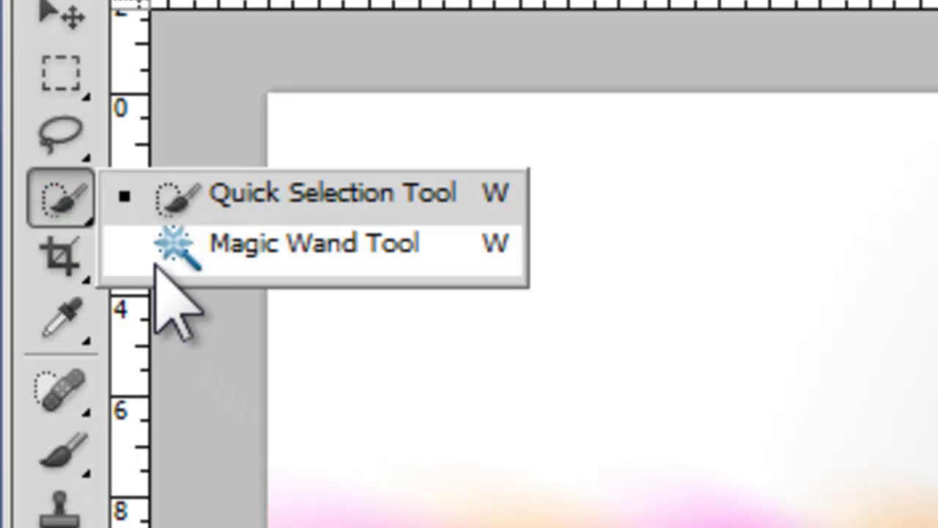
pyautogui.click(178, 214)
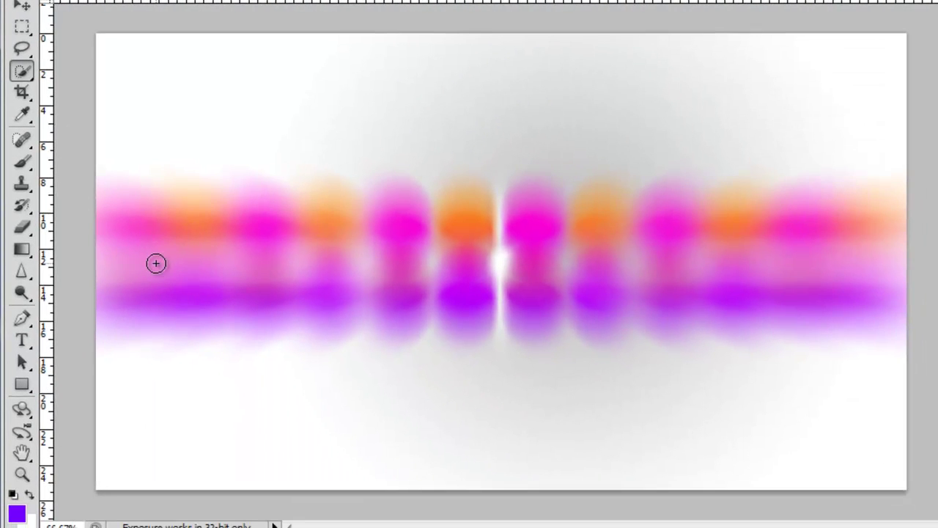
pyautogui.moveTo(201, 450); pyautogui.dragTo(335, 461)
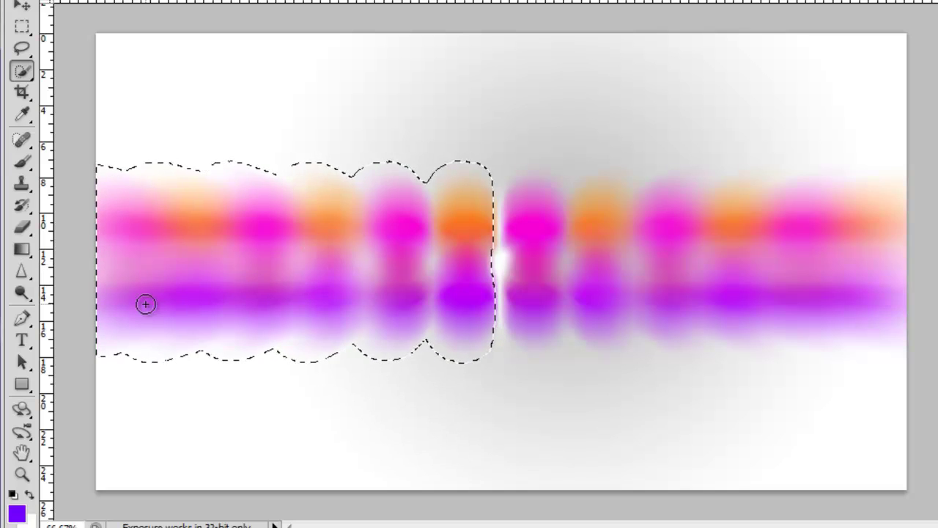
pyautogui.rightClick(418, 264)
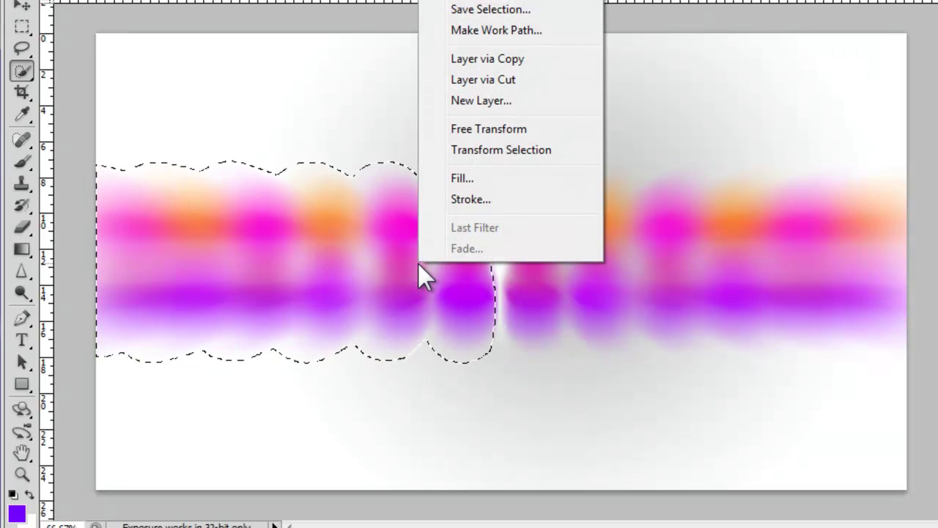
pyautogui.click(487, 2)
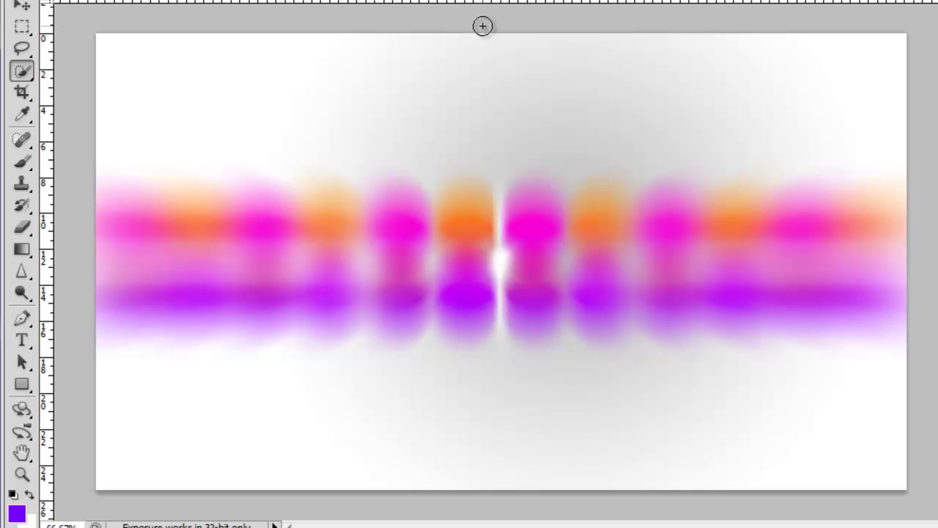
# Select the purple lower part of the coloured band's left half with the Magic Wand Tool
pyautogui.rightClick(23, 71)
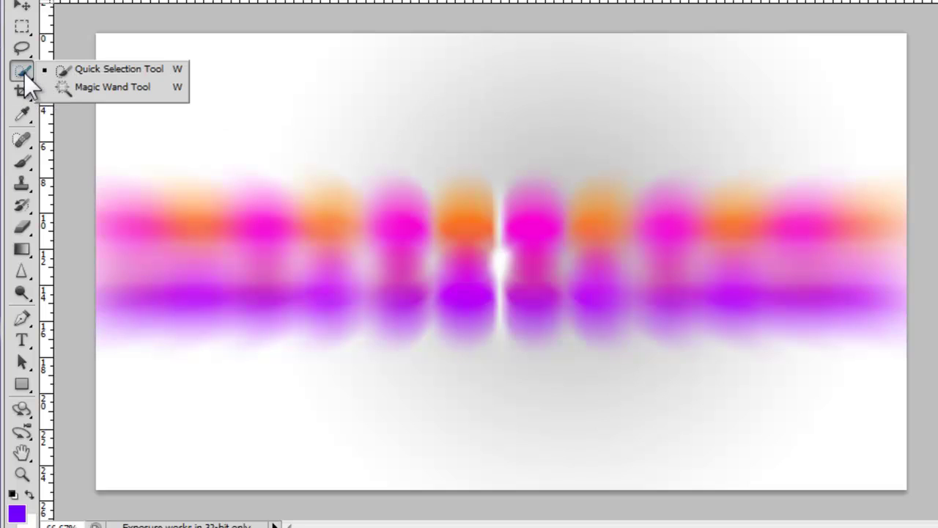
pyautogui.click(74, 88)
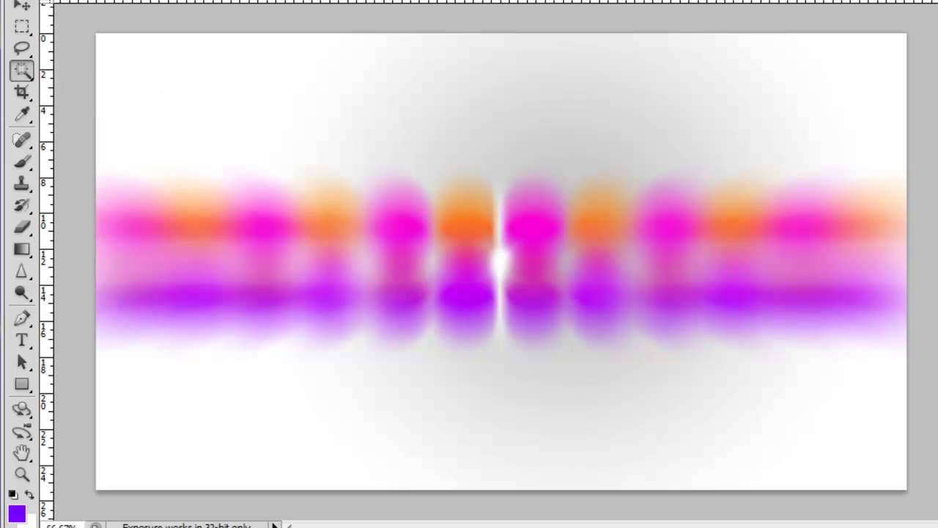
pyautogui.click(201, 300)
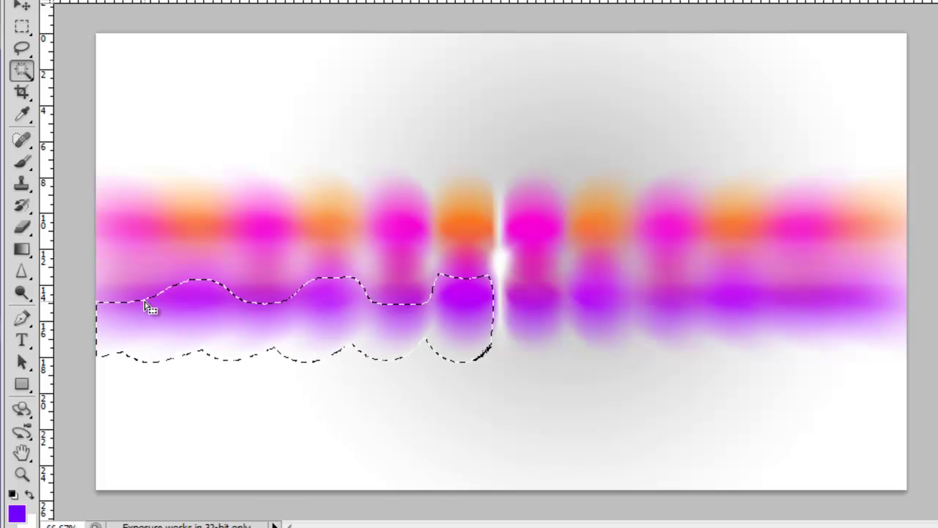
# Deselect the purple area and switch back to the Quick Selection Tool
pyautogui.rightClick(359, 319)
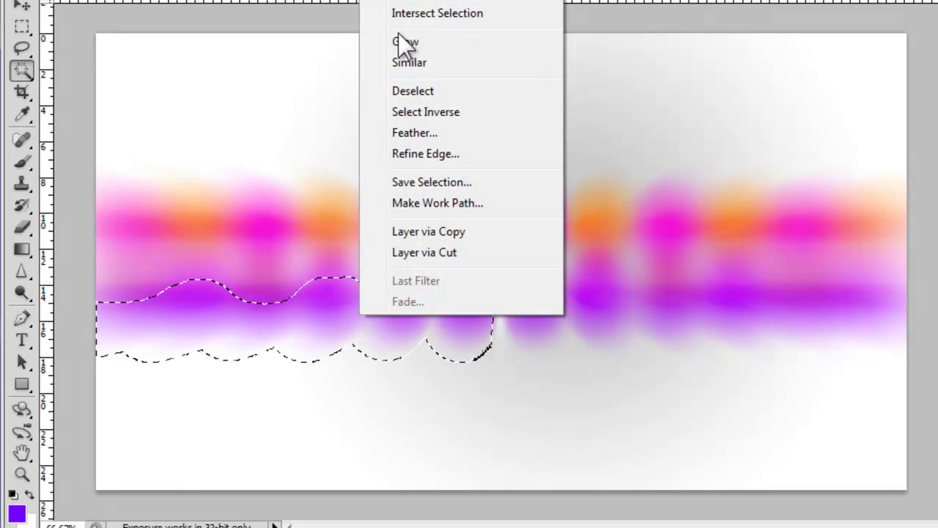
pyautogui.click(410, 94)
pyautogui.rightClick(22, 70)
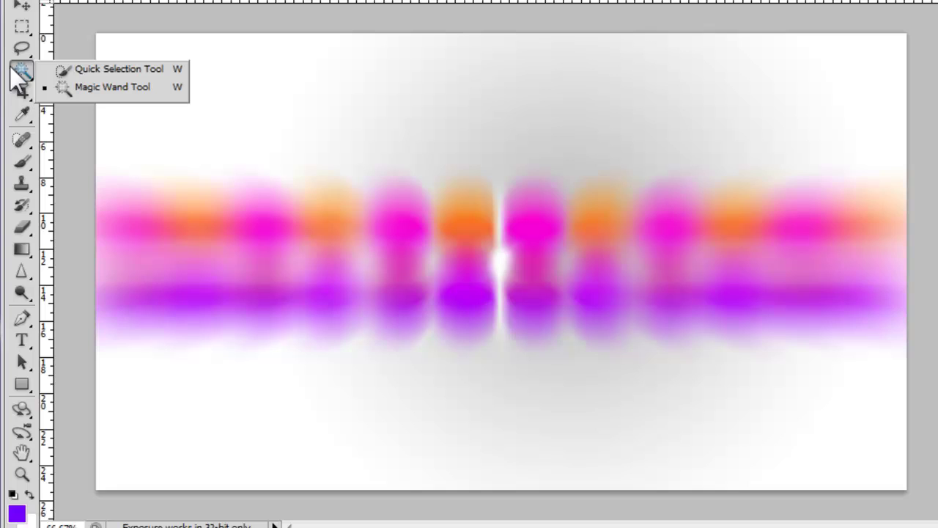
pyautogui.click(60, 69)
# Look through the crop and slice tools, and sample a light orange from the coloured band as foreground colour with the Eyedropper Tool
pyautogui.rightClick(25, 91)
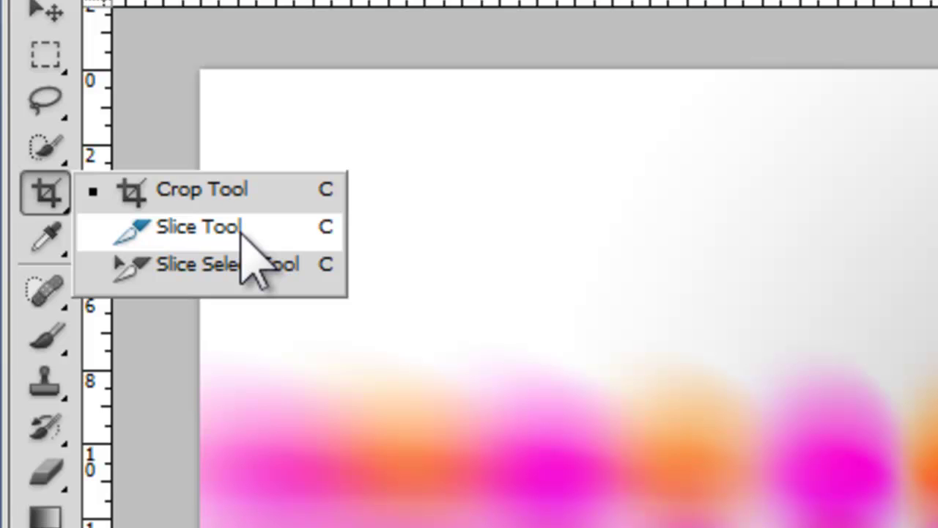
pyautogui.click(47, 249)
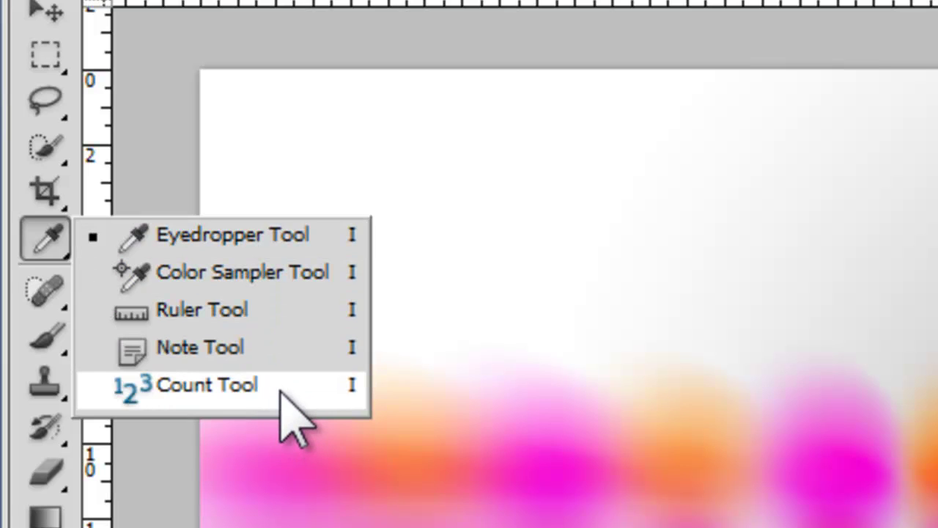
pyautogui.click(309, 247)
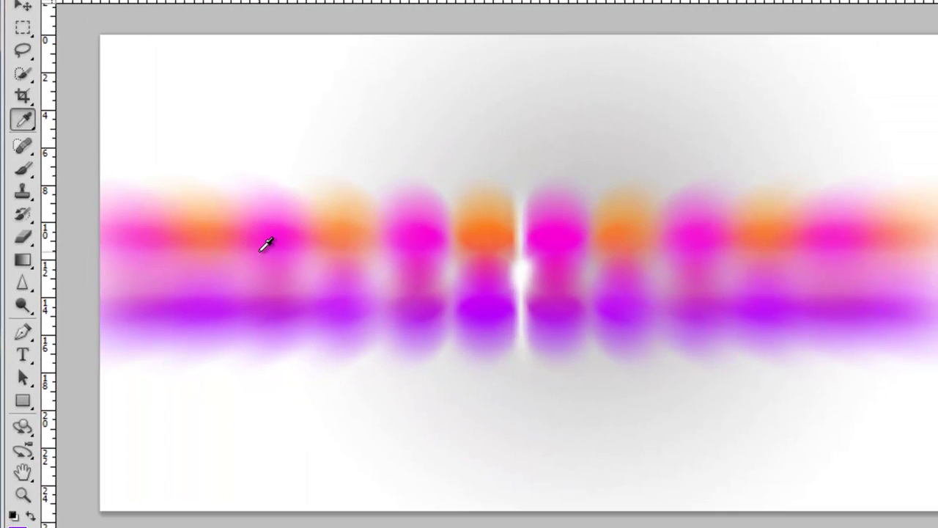
pyautogui.moveTo(273, 236); pyautogui.dragTo(489, 201)
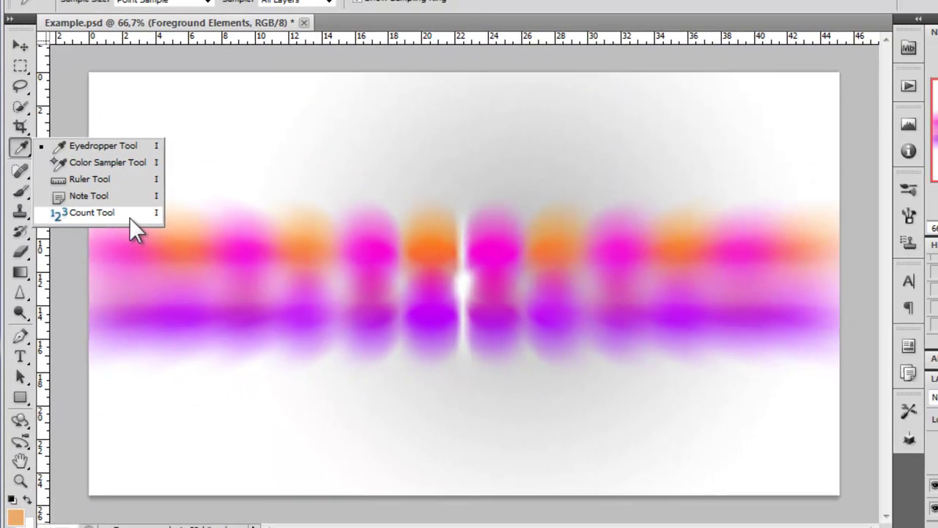
# Place three numbered markers with the Count Tool: on the upper left canvas, on the coloured band and below the band
pyautogui.click(461, 335)
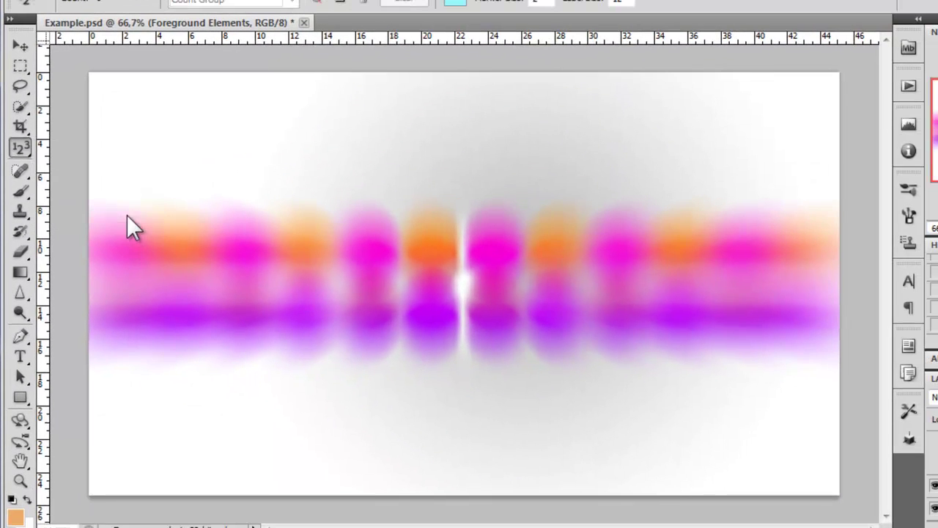
pyautogui.click(160, 125)
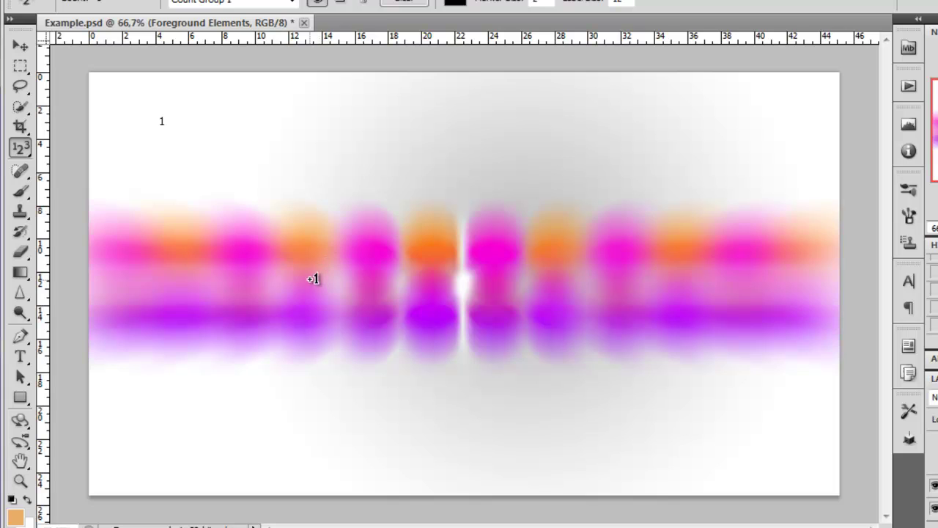
pyautogui.click(311, 280)
pyautogui.click(382, 457)
# Clear all count markers from the canvas and switch back to the Eyedropper Tool
pyautogui.click(404, 2)
pyautogui.rightClick(20, 146)
pyautogui.click(103, 144)
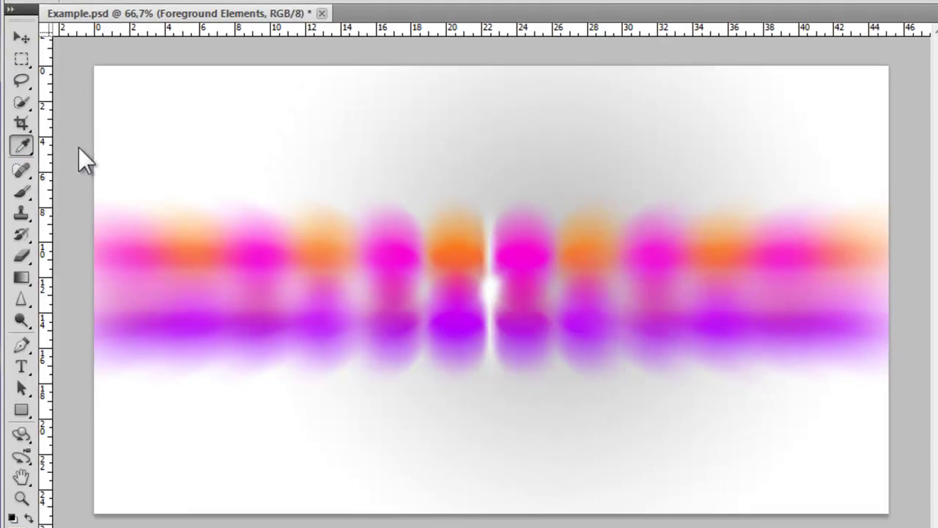
# Activate the Spot Healing Brush Tool, trying the Content-Aware and Proximity Match types before setting its type to Create Texture
pyautogui.rightClick(59, 160)
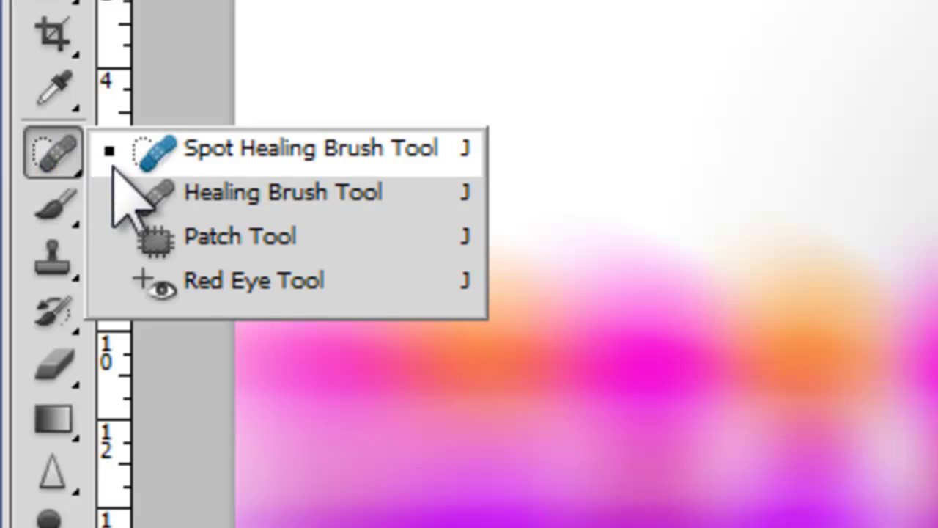
pyautogui.click(139, 155)
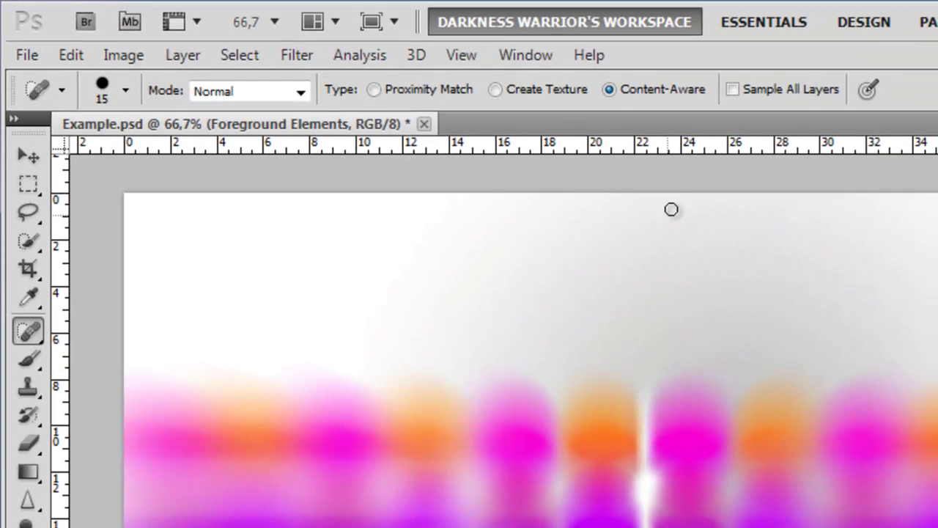
pyautogui.click(609, 90)
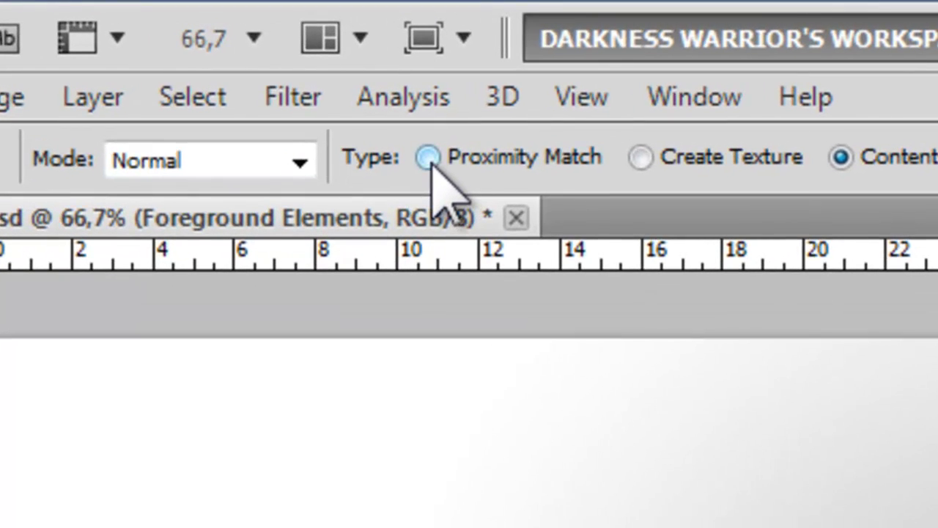
pyautogui.click(429, 160)
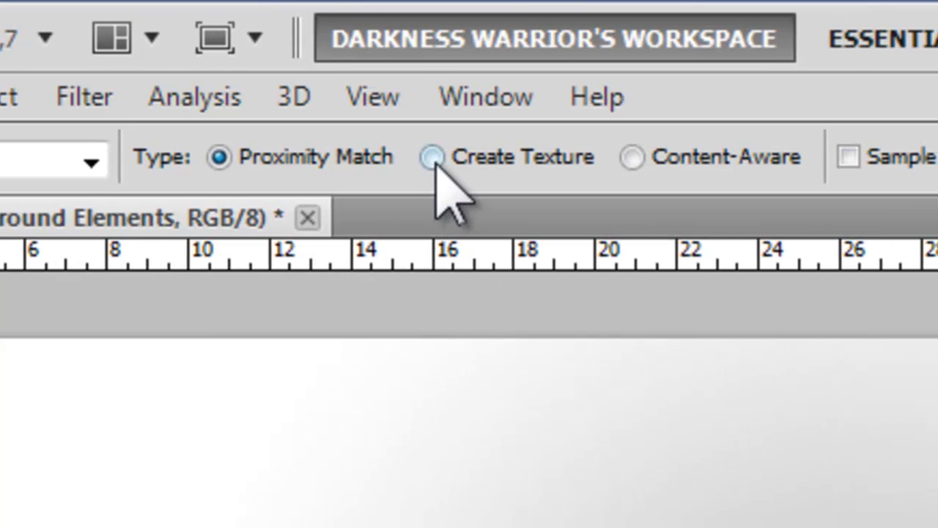
pyautogui.click(432, 158)
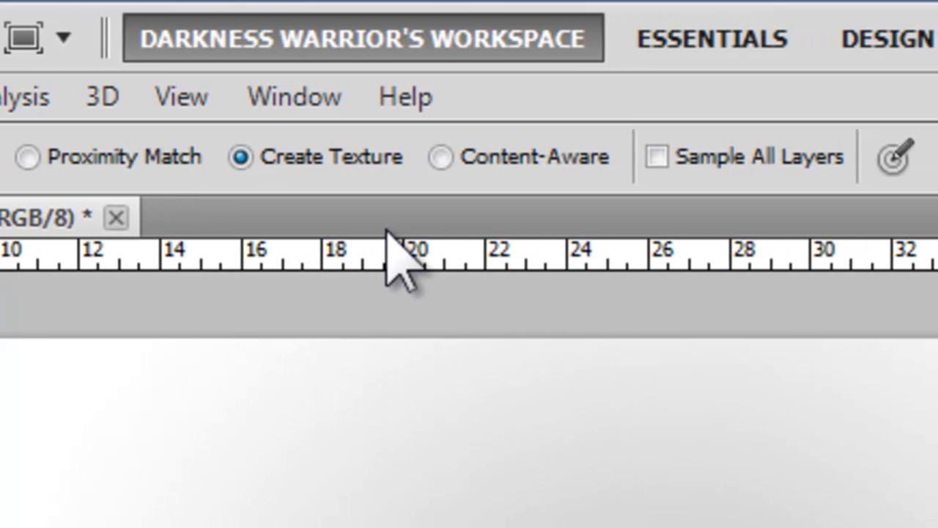
# Set the Spot Healing Brush type to Content-Aware and switch to the Patch Tool
pyautogui.click(440, 158)
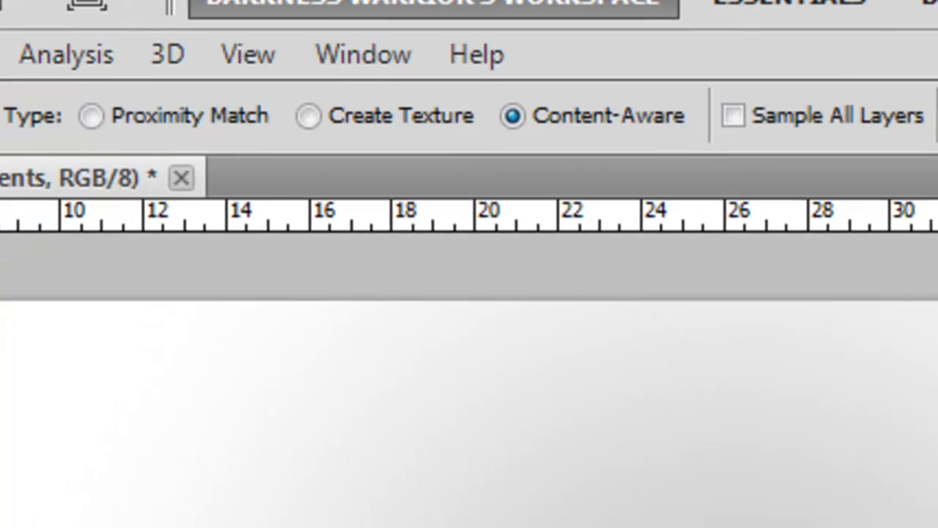
pyautogui.click(62, 172)
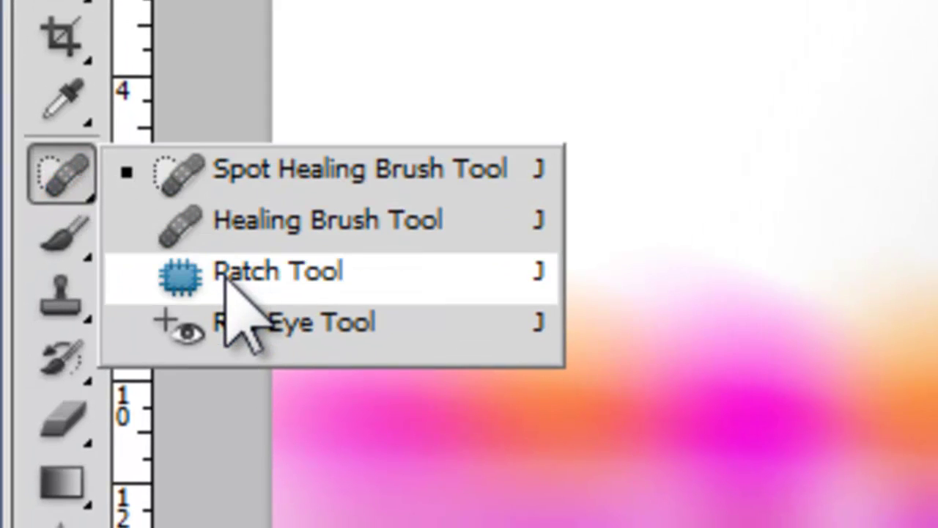
pyautogui.click(469, 270)
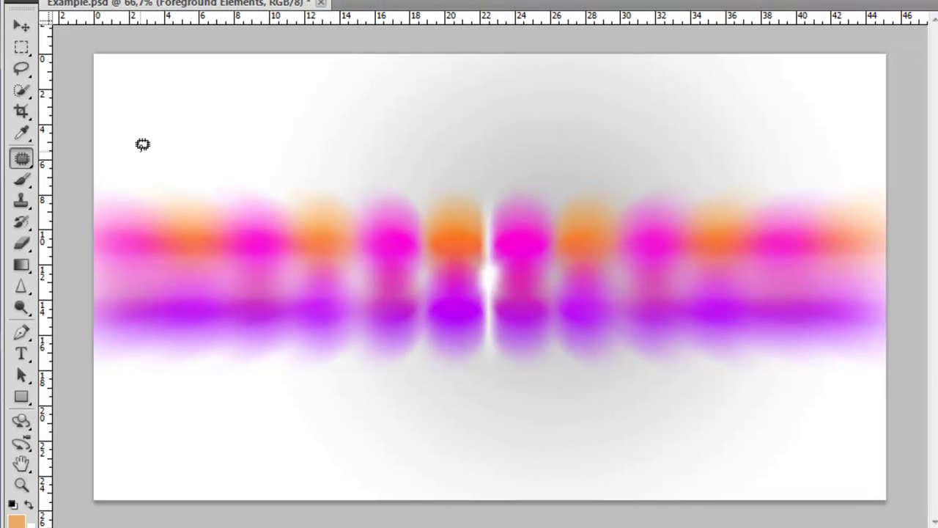
# Try to patch the right part of the coloured band with a freehand Patch Tool selection and view the patch options for it
pyautogui.moveTo(141, 152)
pyautogui.mouseDown()
pyautogui.moveTo(322, 340)
pyautogui.moveTo(500, 373)
pyautogui.moveTo(540, 229)
pyautogui.moveTo(326, 112)
pyautogui.moveTo(146, 154)
pyautogui.mouseUp()
pyautogui.moveTo(325, 226); pyautogui.dragTo(649, 234)
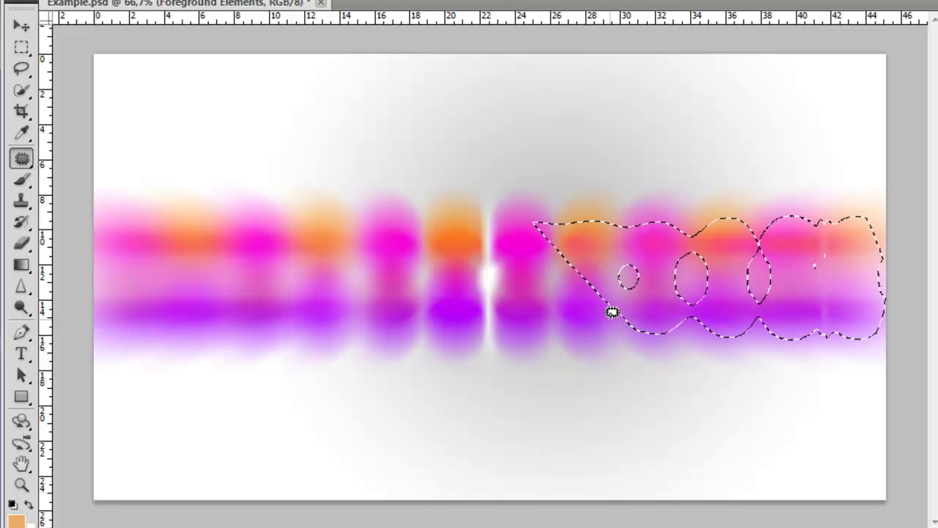
pyautogui.rightClick(635, 250)
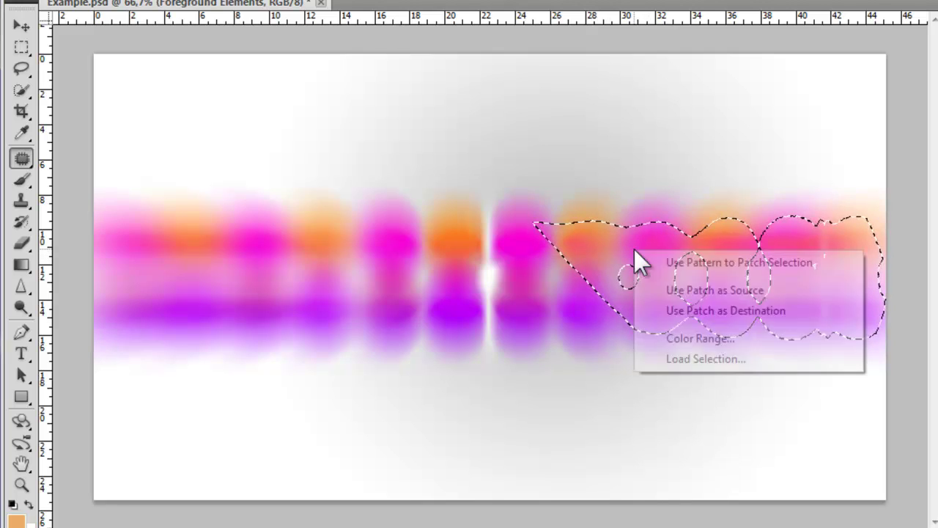
pyautogui.click(24, 37)
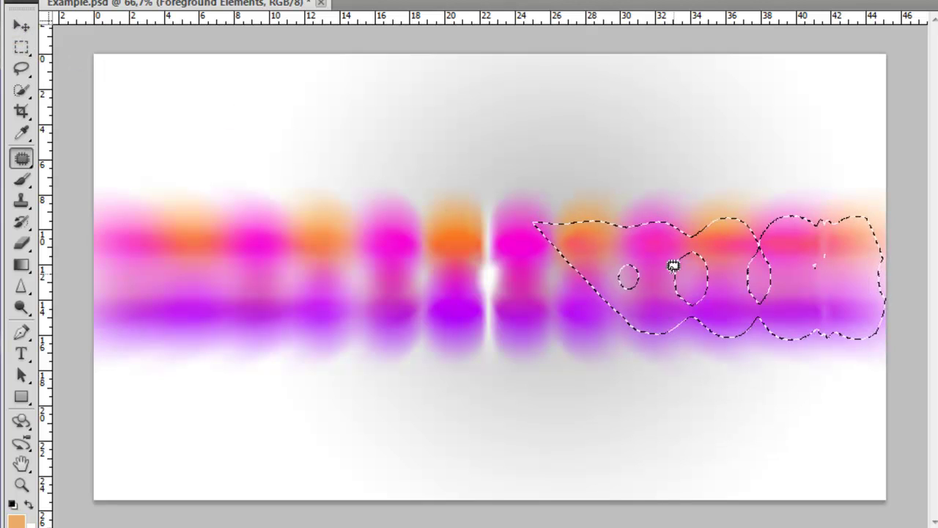
# View the commands available for the patched selection with the Rectangular Marquee Tool, undo the patch and deselect
pyautogui.click(21, 47)
pyautogui.rightClick(650, 268)
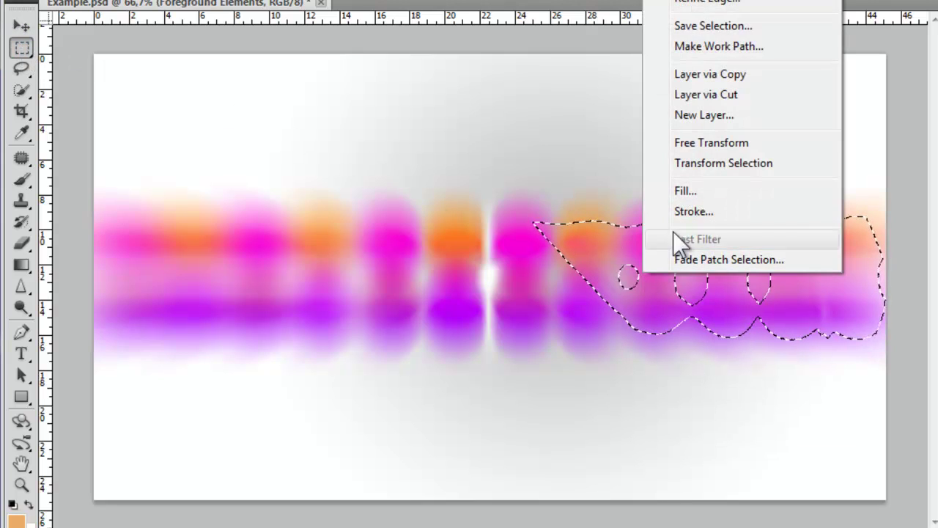
pyautogui.click(683, 281)
pyautogui.hotkey('ctrl', 'z')
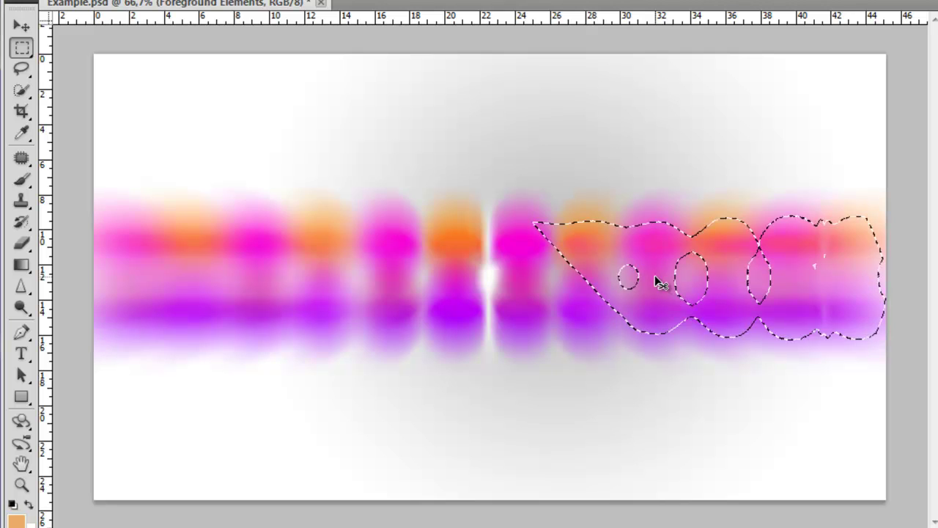
pyautogui.hotkey('ctrl', 'd')
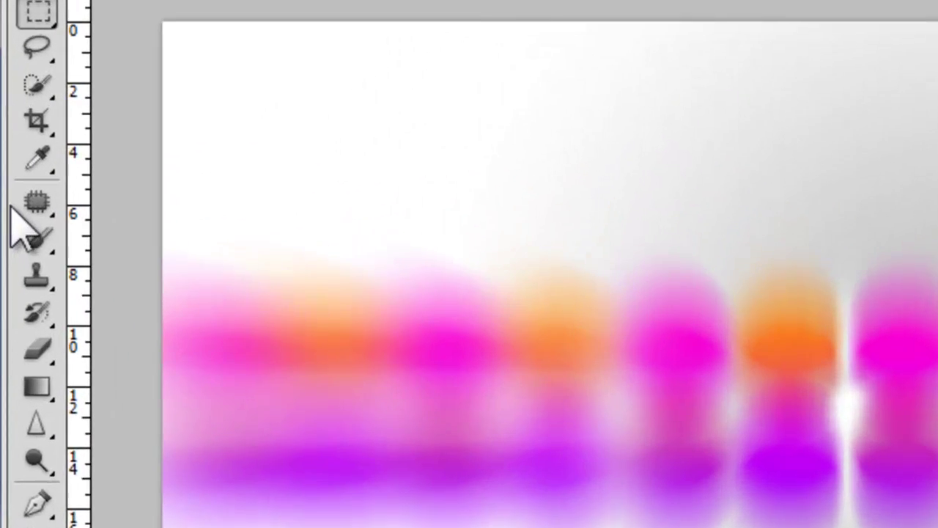
# Activate the Red Eye Tool to view its Pupil Size and Darken Amount options, and return to the Spot Healing Brush Tool
pyautogui.click(35, 204)
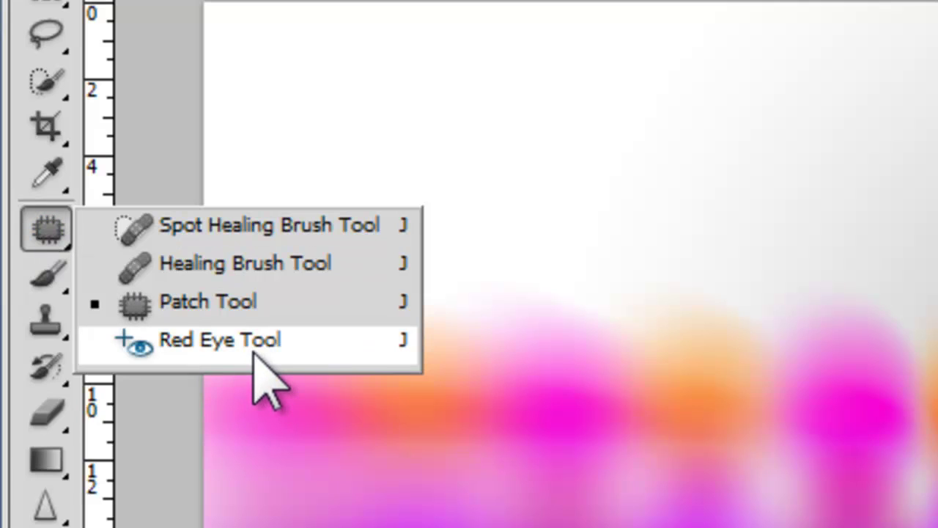
pyautogui.click(312, 348)
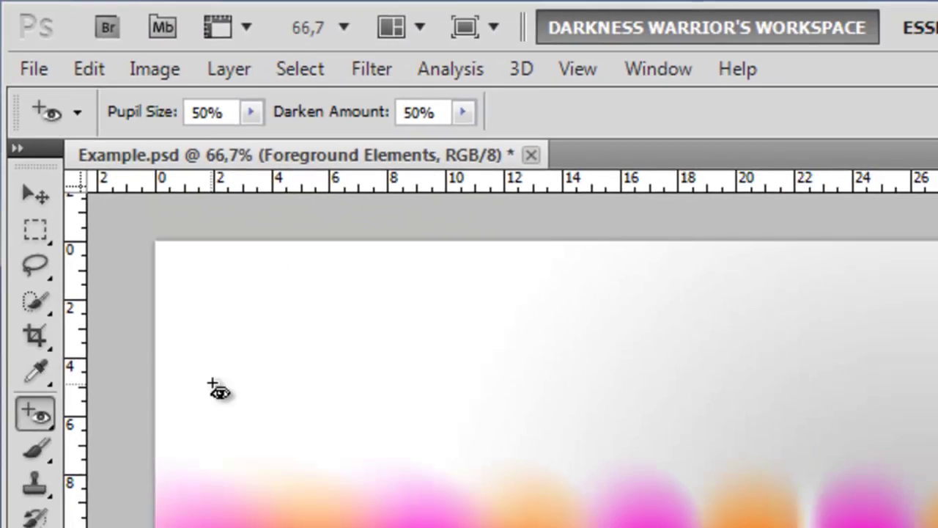
pyautogui.click(35, 414)
pyautogui.click(95, 416)
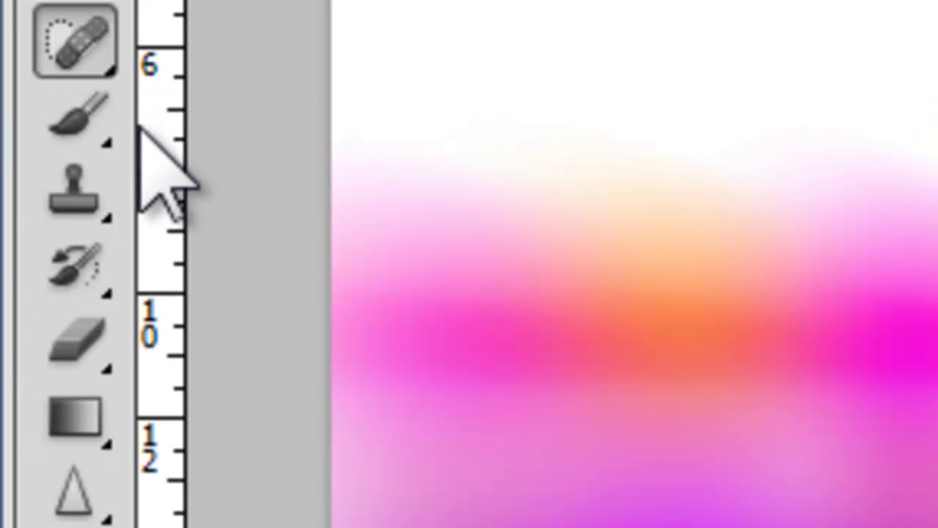
# Paint a freehand light orange loop over the upper left canvas and band with the Brush Tool, and undo it
pyautogui.click(79, 136)
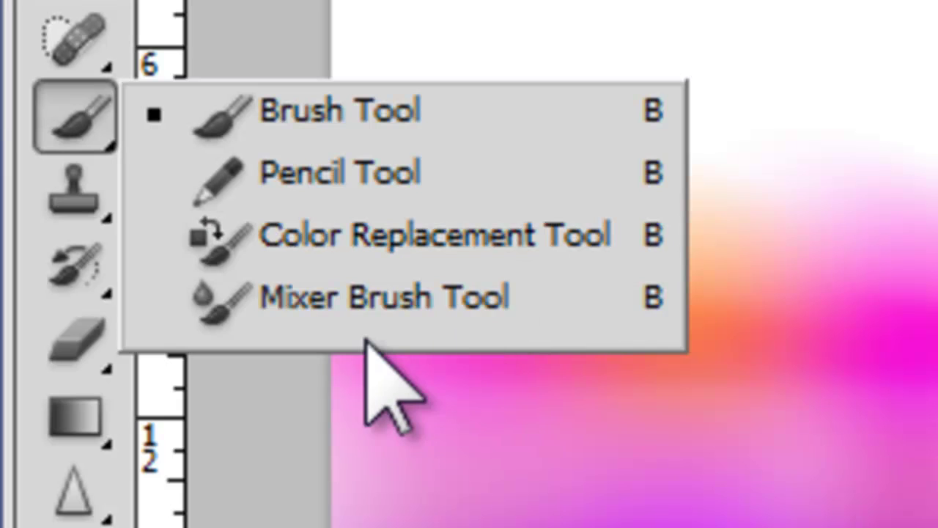
pyautogui.click(357, 124)
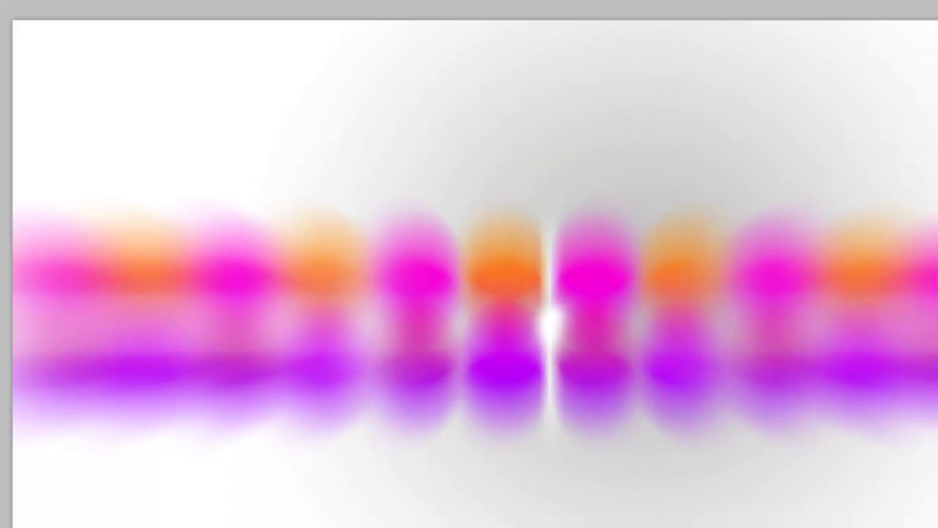
pyautogui.moveTo(48, 159)
pyautogui.mouseDown()
pyautogui.moveTo(149, 93)
pyautogui.moveTo(208, 163)
pyautogui.moveTo(382, 219)
pyautogui.moveTo(584, 129)
pyautogui.moveTo(720, 221)
pyautogui.moveTo(422, 323)
pyautogui.moveTo(130, 276)
pyautogui.moveTo(34, 143)
pyautogui.mouseUp()
pyautogui.press('v')
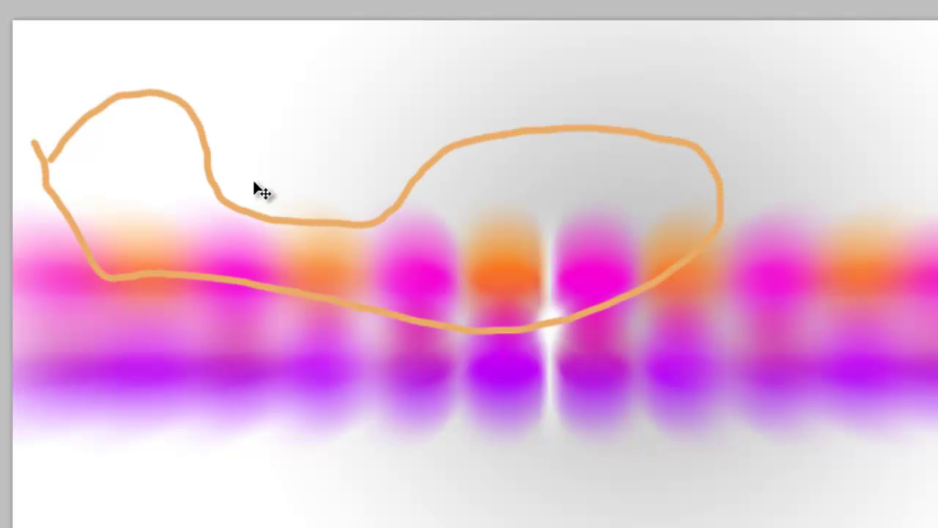
pyautogui.hotkey('ctrl', 'z')
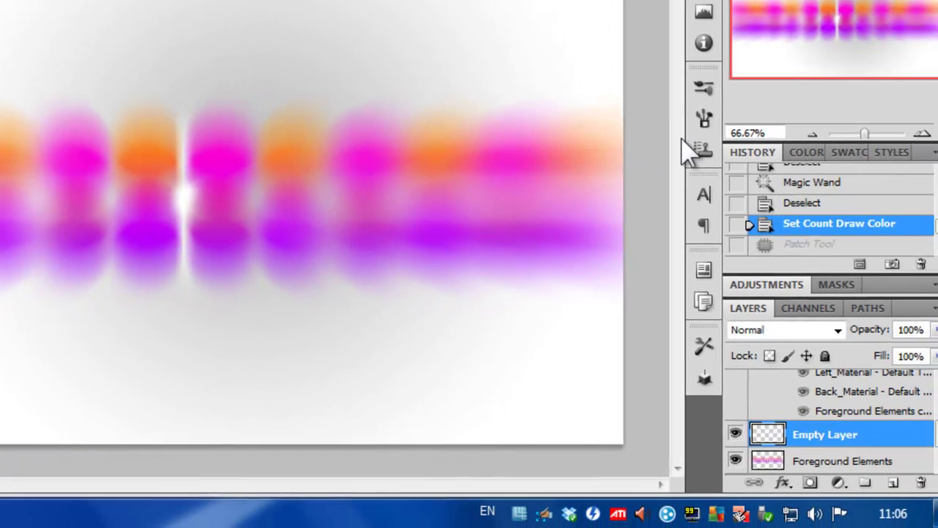
# Examine the brush tip shapes and settings in the brush options and close them again
pyautogui.click(702, 120)
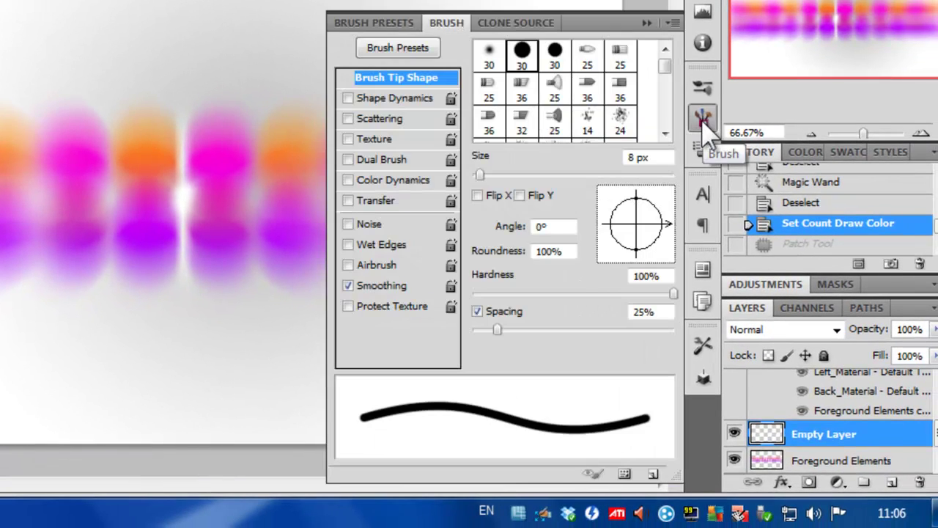
pyautogui.moveTo(667, 63)
pyautogui.mouseDown()
pyautogui.moveTo(663, 131)
pyautogui.moveTo(667, 65)
pyautogui.mouseUp()
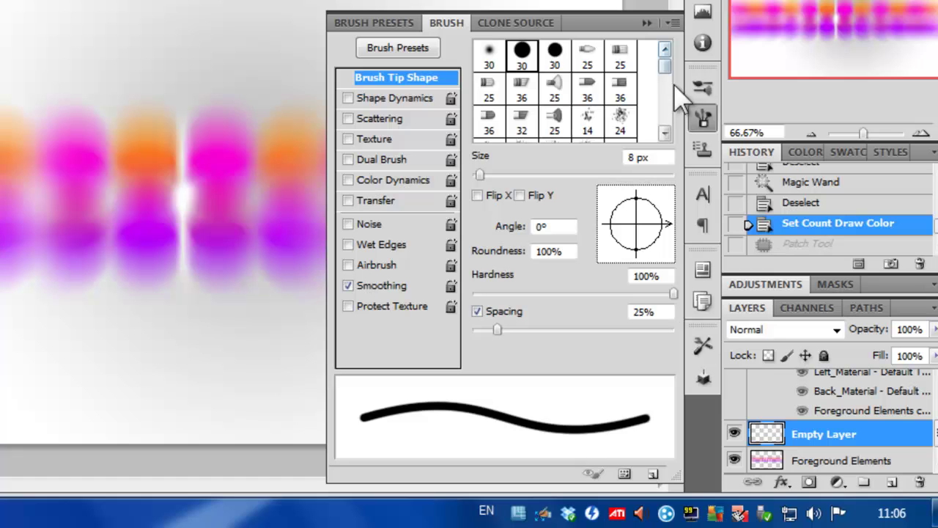
pyautogui.click(702, 126)
# Draw a wavy light orange line above the coloured band with the Pencil Tool, undo it and fit the canvas in view
pyautogui.rightClick(52, 84)
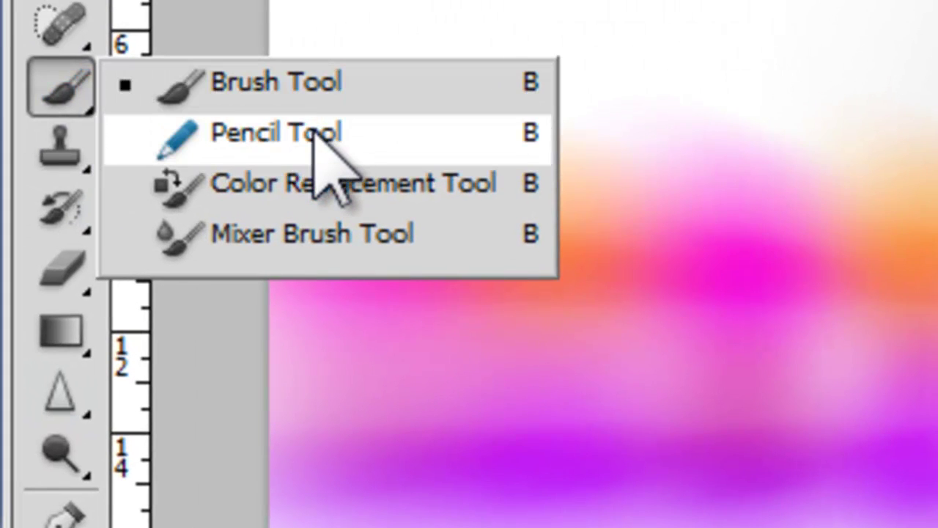
pyautogui.click(316, 134)
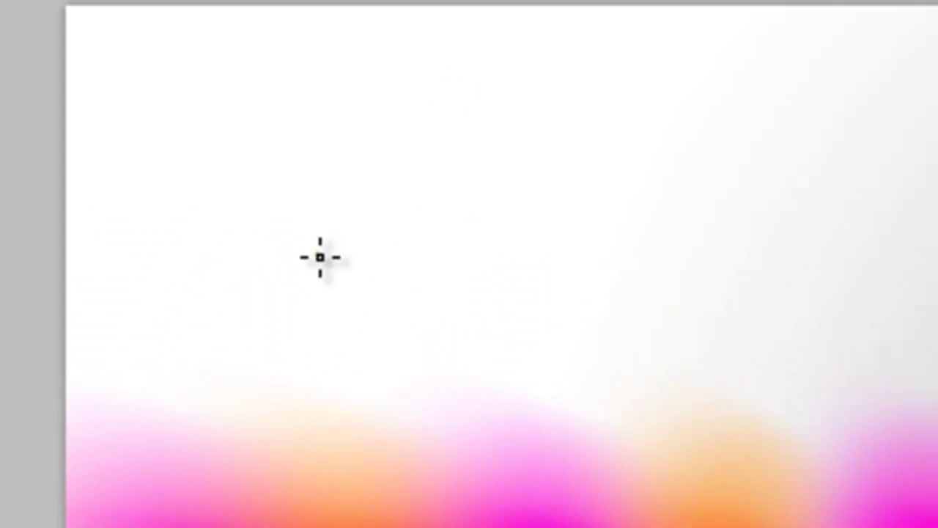
pyautogui.moveTo(317, 257)
pyautogui.mouseDown()
pyautogui.moveTo(361, 279)
pyautogui.moveTo(414, 262)
pyautogui.moveTo(430, 222)
pyautogui.moveTo(451, 222)
pyautogui.moveTo(468, 265)
pyautogui.moveTo(654, 216)
pyautogui.mouseUp()
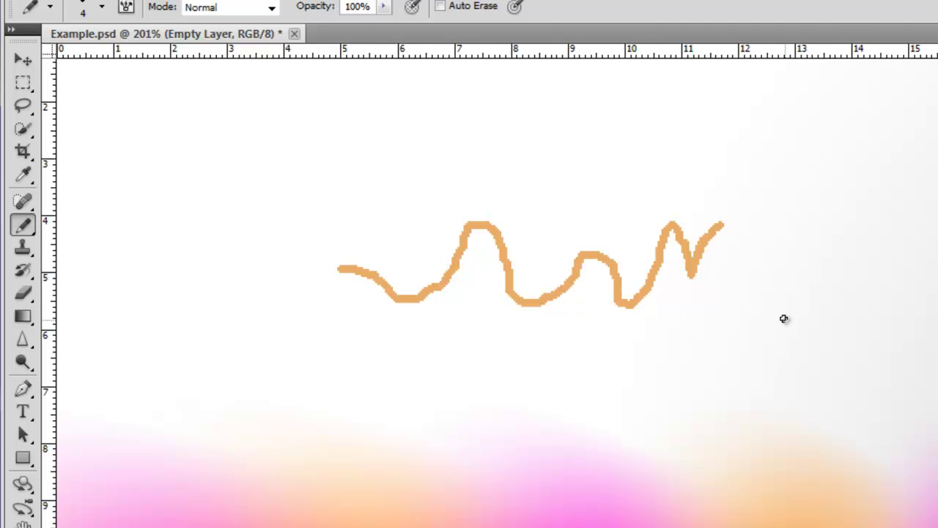
pyautogui.hotkey('ctrl', 'z')
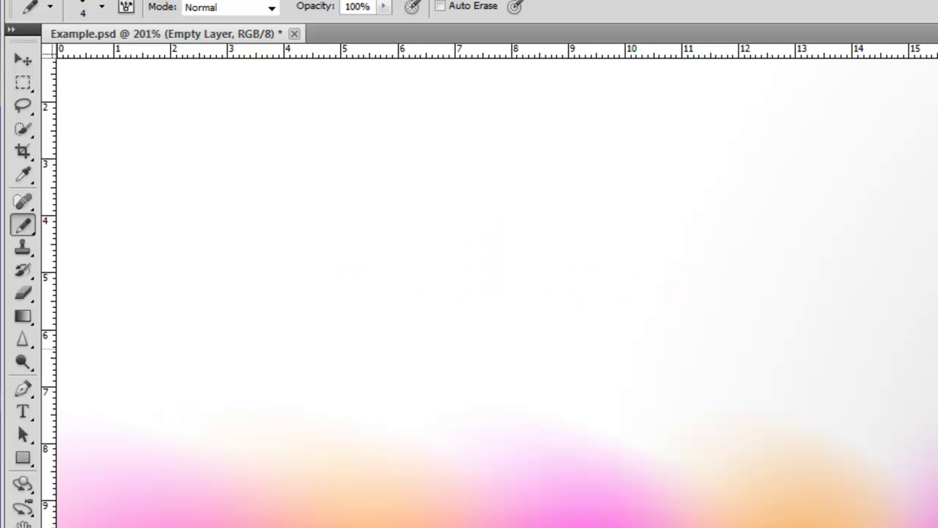
pyautogui.scroll(-10, 540, 339)
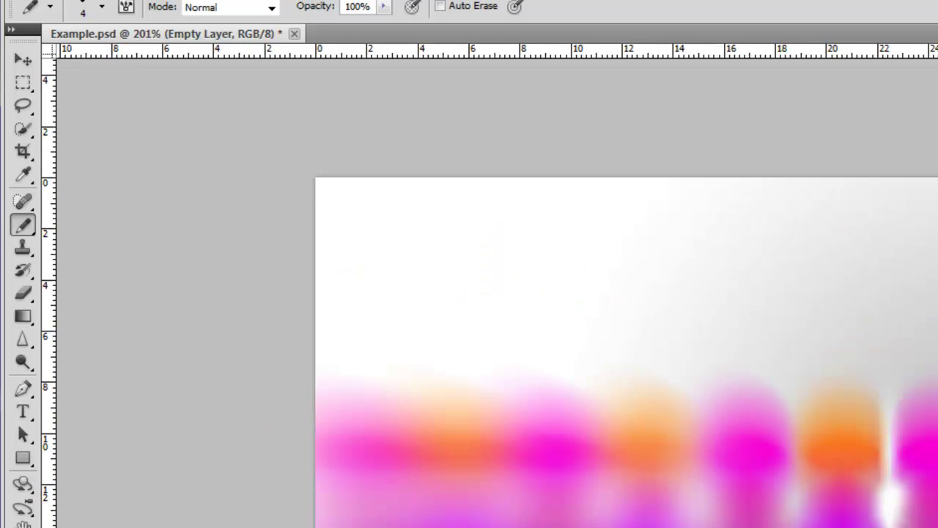
pyautogui.scroll(5, 541, 339)
pyautogui.hotkey('ctrl', '0')
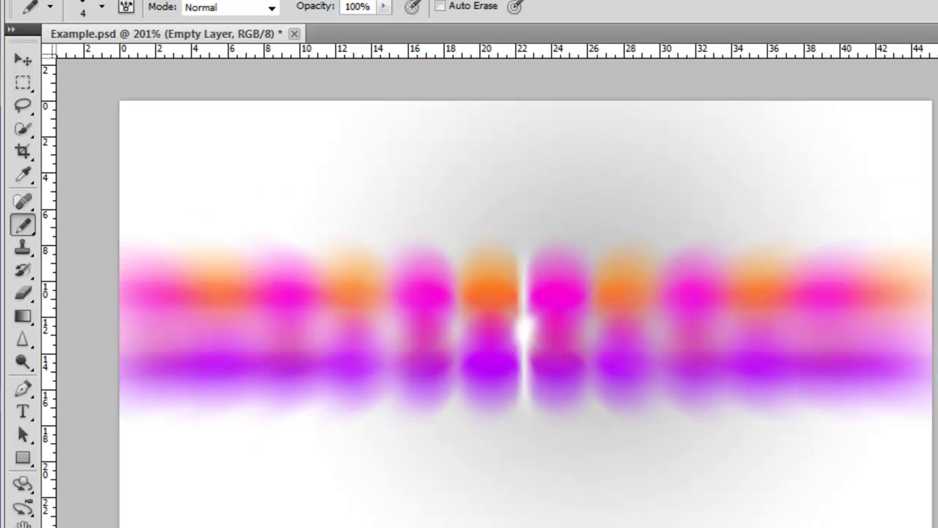
# Activate the Mixer Brush Tool to view its Wet, Load, Mix and Flow options, and return to the Brush Tool
pyautogui.rightClick(22, 227)
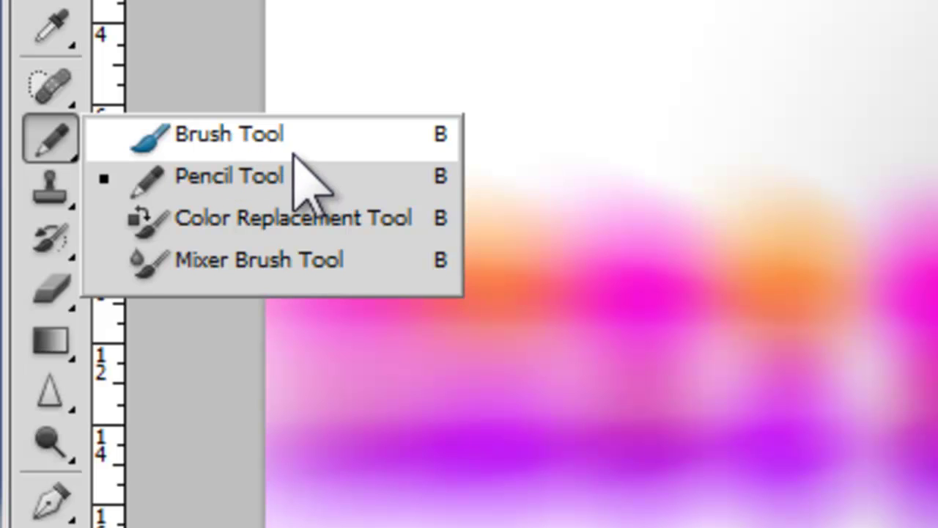
pyautogui.click(333, 286)
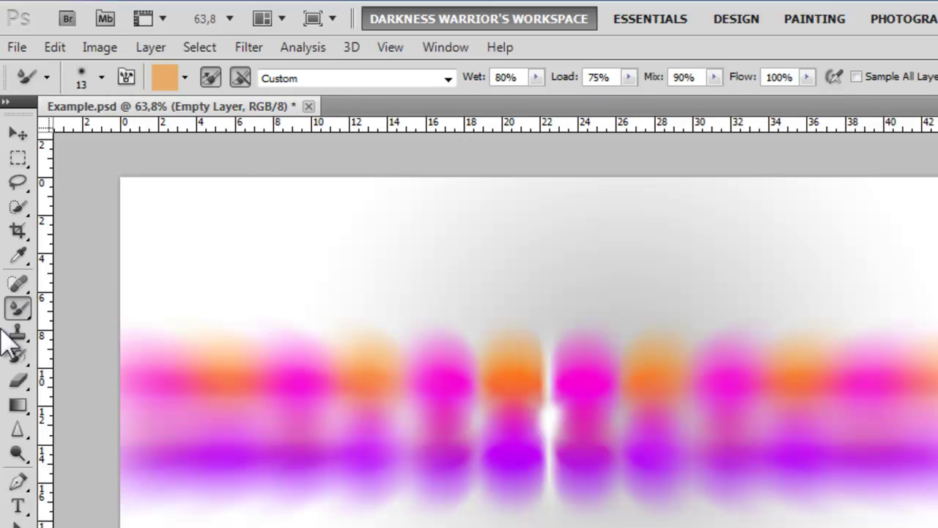
pyautogui.rightClick(19, 308)
pyautogui.click(65, 311)
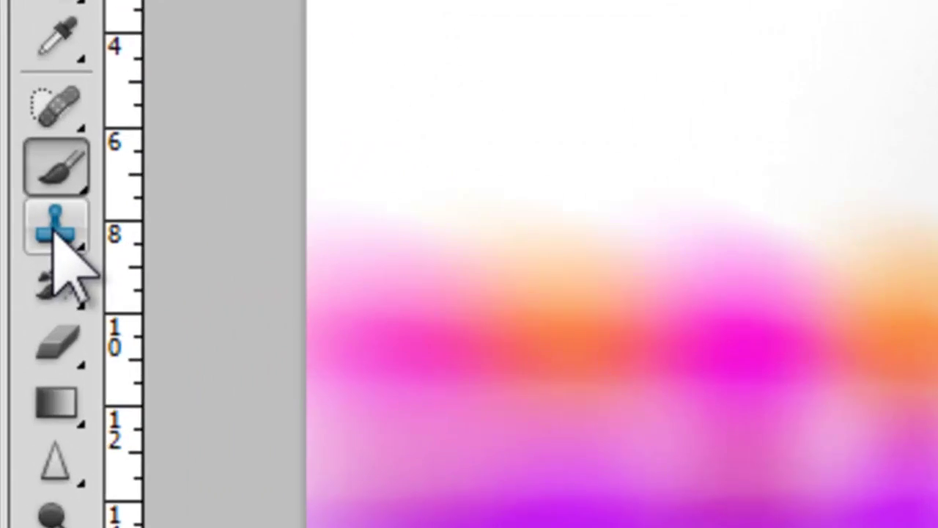
# Activate the Clone Stamp Tool, reduce its brush size and sample the central orange area of the band as clone source
pyautogui.rightClick(17, 331)
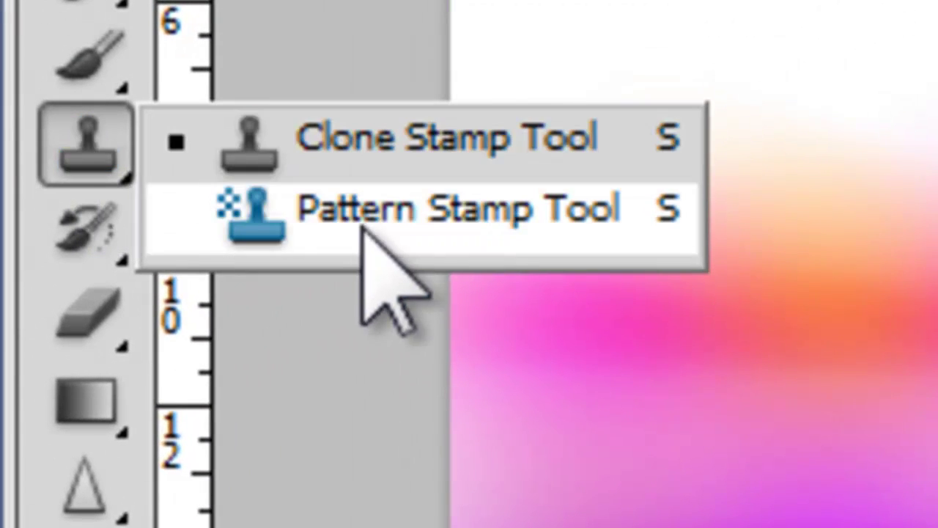
pyautogui.click(375, 155)
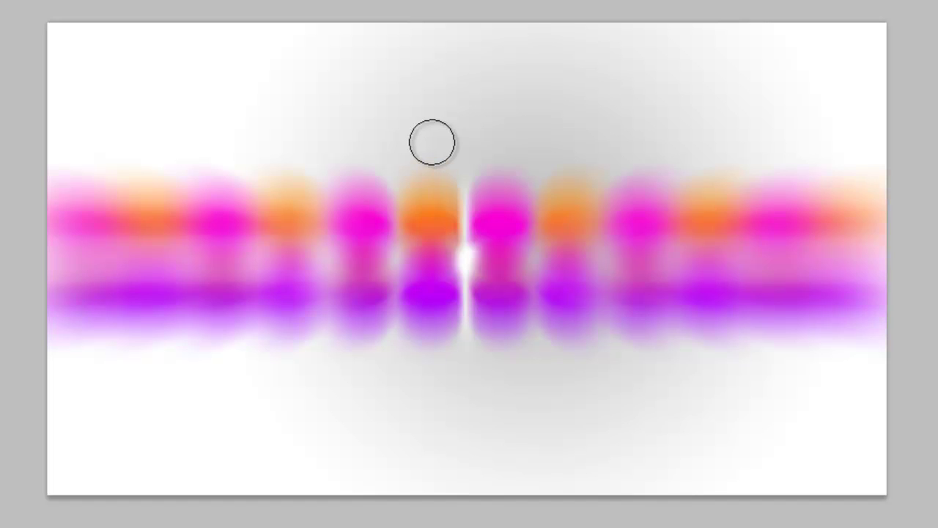
pyautogui.press('[')
pyautogui.press('[')
pyautogui.press('[')
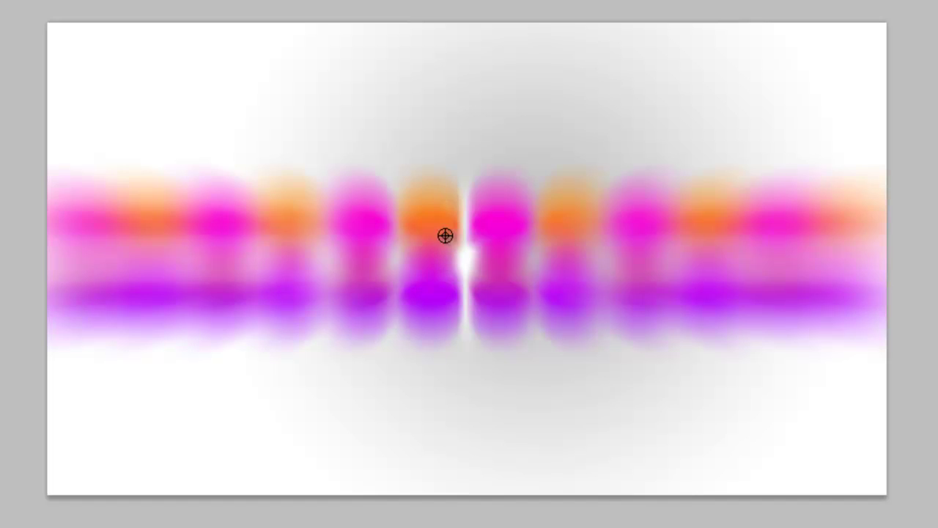
pyautogui.keyDown('alt'); pyautogui.click(453, 197); pyautogui.keyUp('alt')
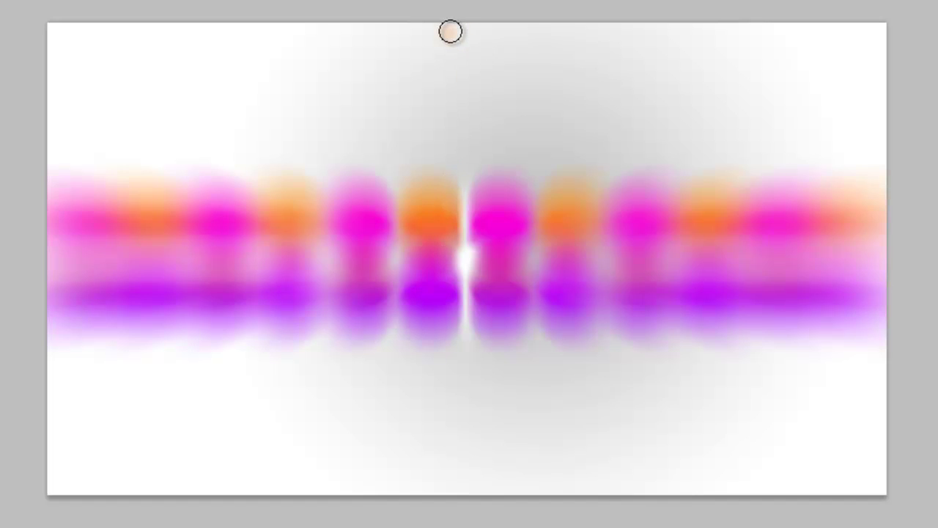
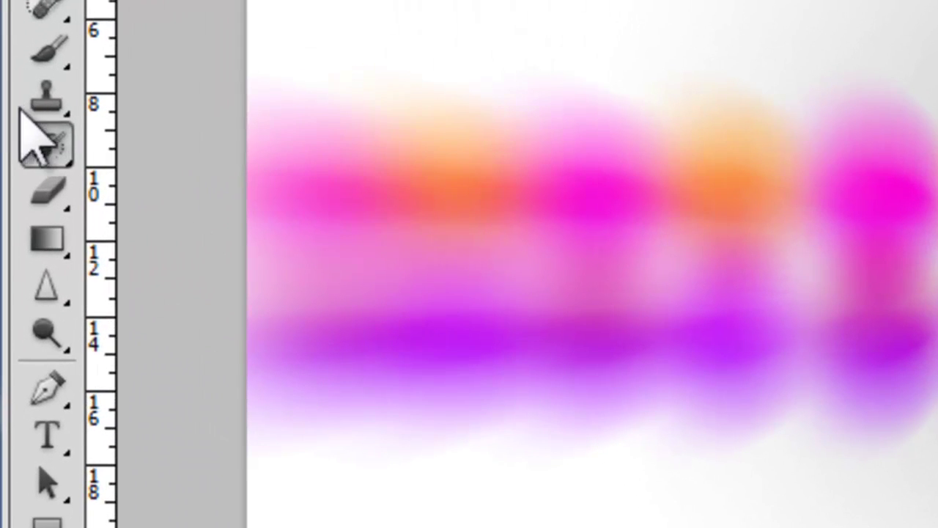
# Activate the Art History Brush Tool to view its painting styles, keep Tight Short and return to the History Brush Tool
pyautogui.click(50, 146)
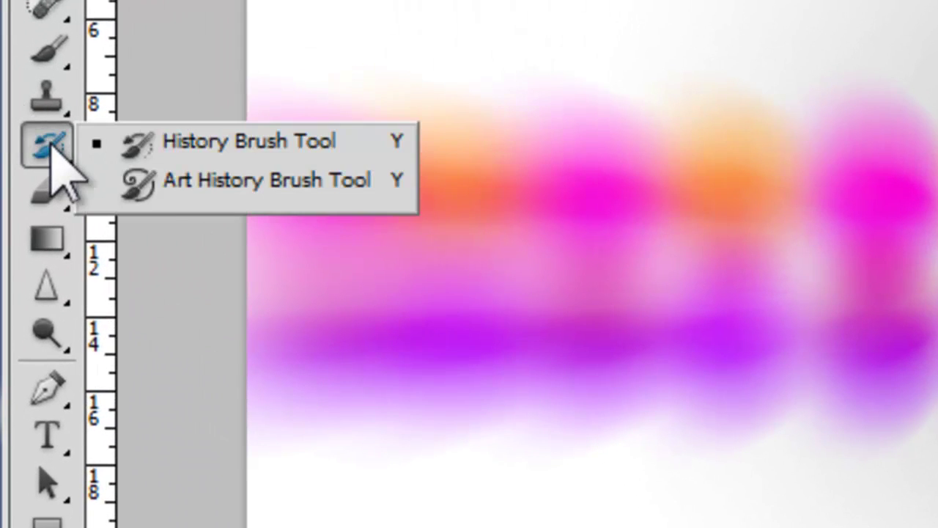
pyautogui.click(142, 183)
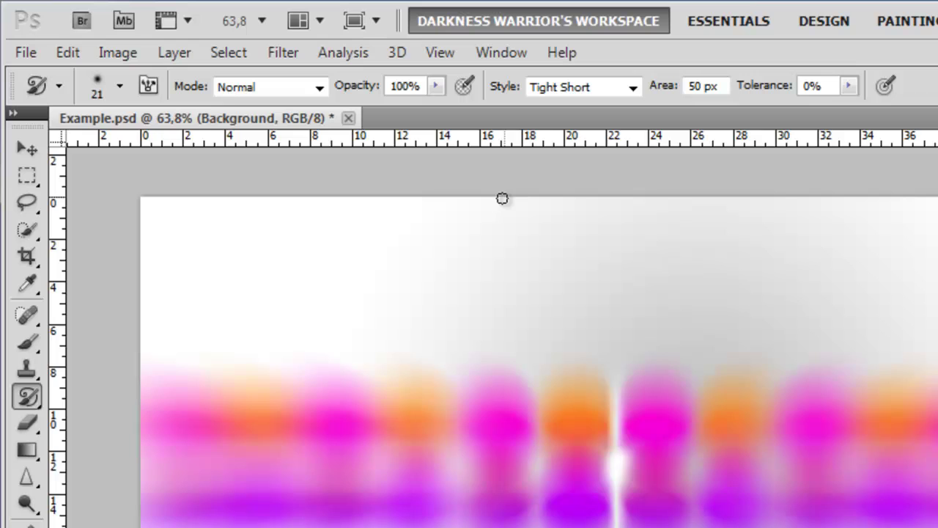
pyautogui.click(633, 88)
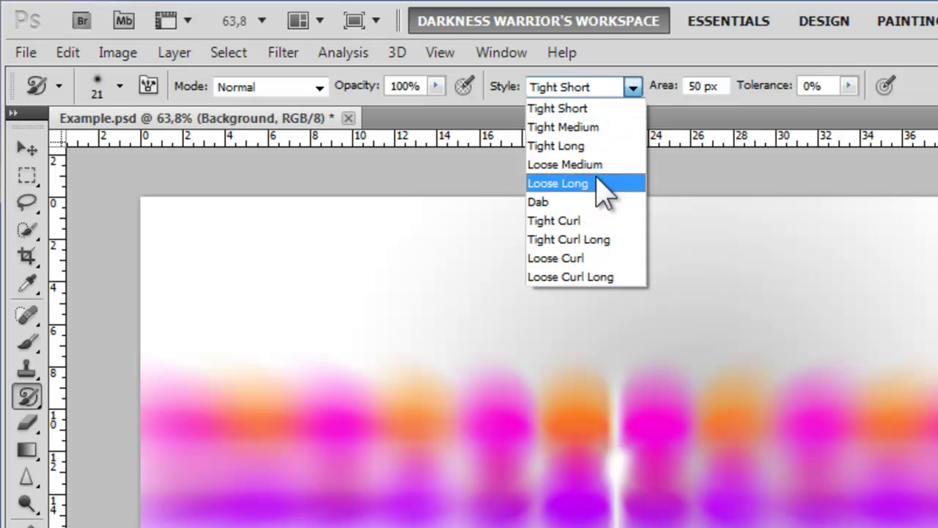
pyautogui.click(629, 101)
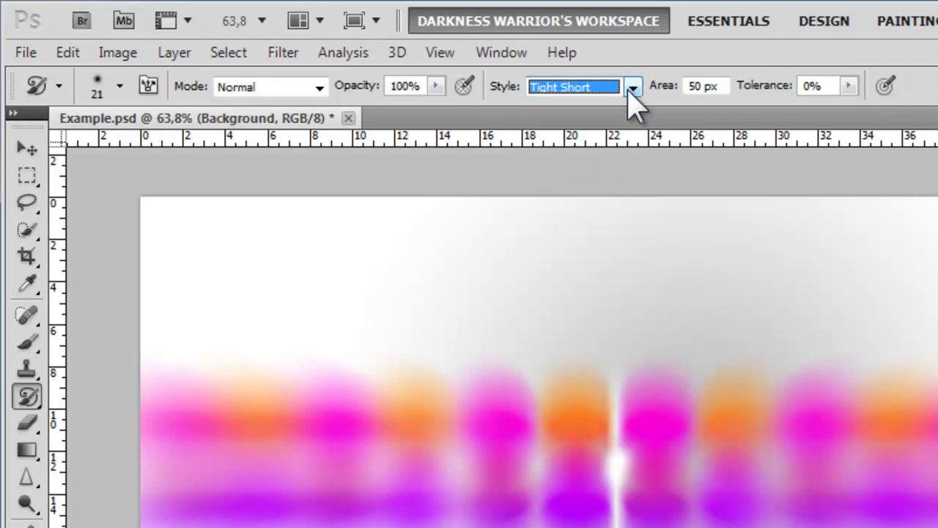
pyautogui.click(26, 400)
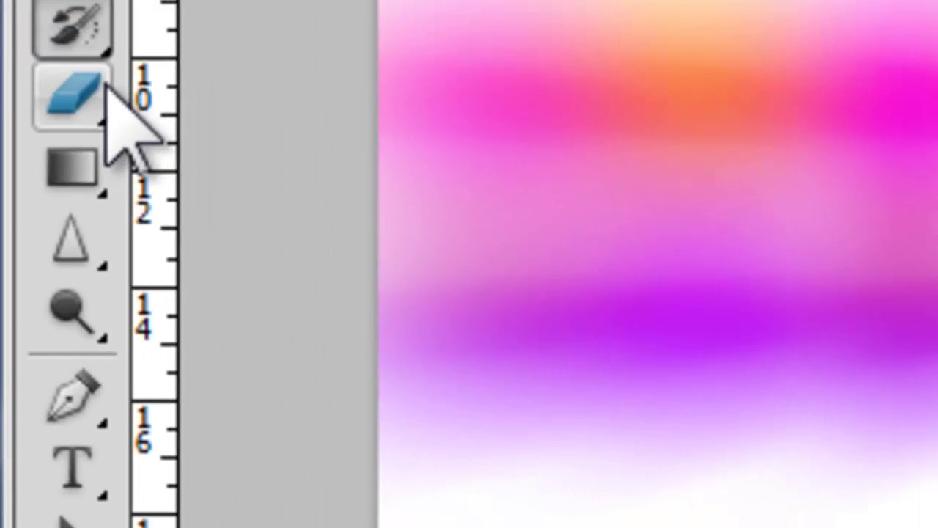
# Erase a short stroke in the area above the coloured band with the Eraser Tool and undo it
pyautogui.click(59, 299)
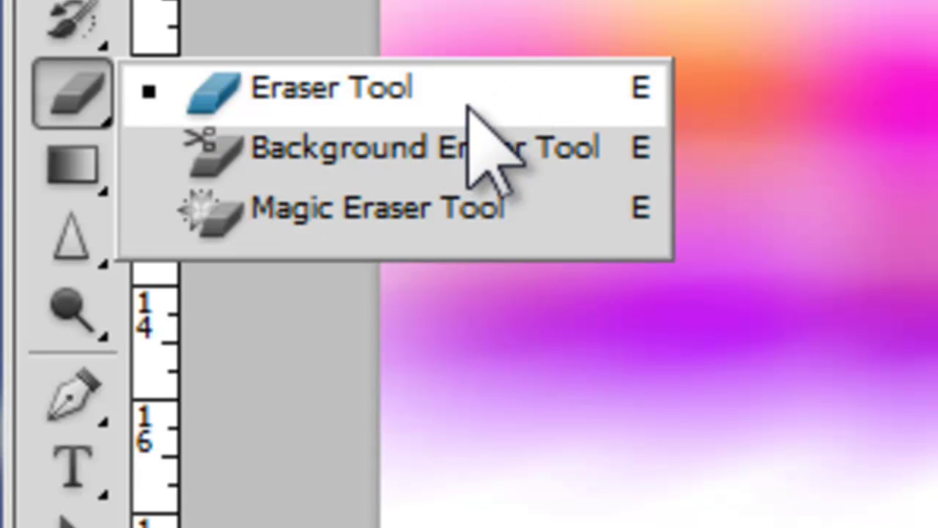
pyautogui.click(467, 106)
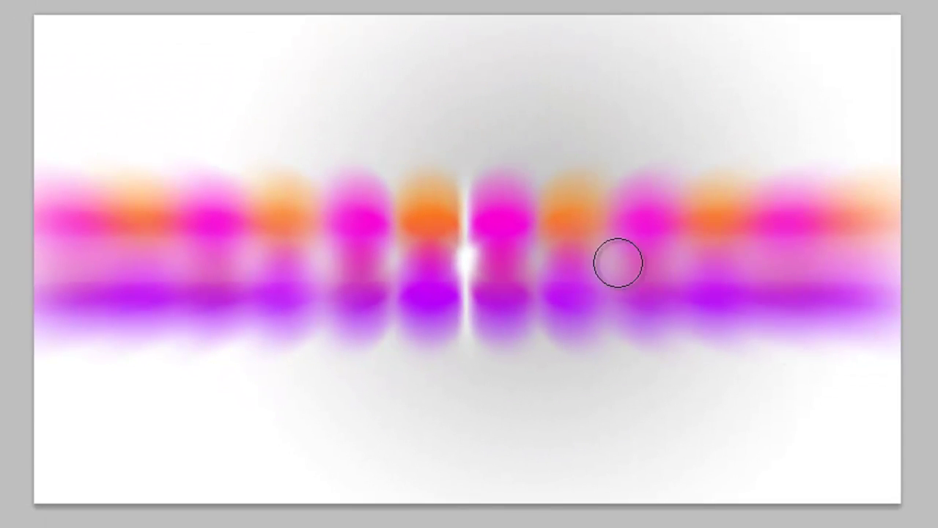
pyautogui.moveTo(413, 83)
pyautogui.mouseDown()
pyautogui.moveTo(396, 369)
pyautogui.moveTo(418, 396)
pyautogui.moveTo(459, 411)
pyautogui.moveTo(461, 57)
pyautogui.mouseUp()
pyautogui.hotkey('ctrl', 'z')
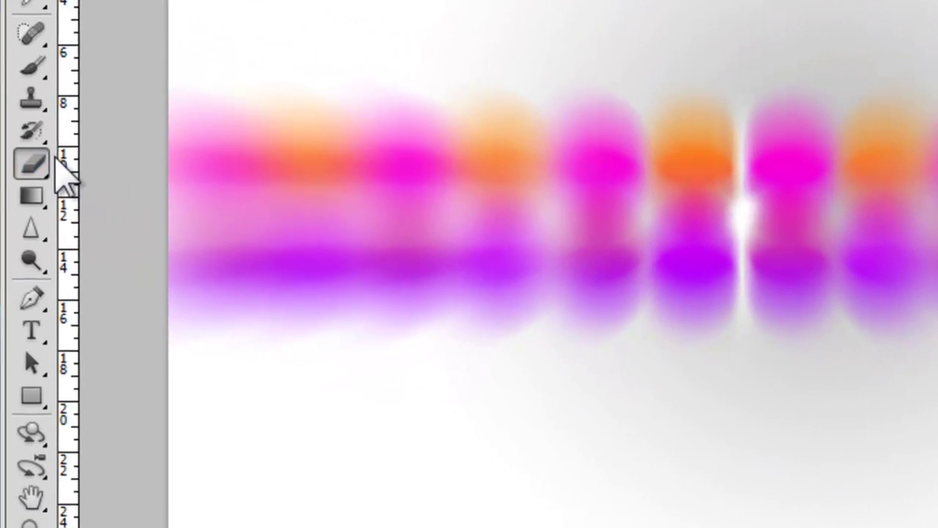
# Erase the purple areas in the right half of the Foreground Elements band with the Magic Eraser Tool and undo both erasures
pyautogui.click(32, 162)
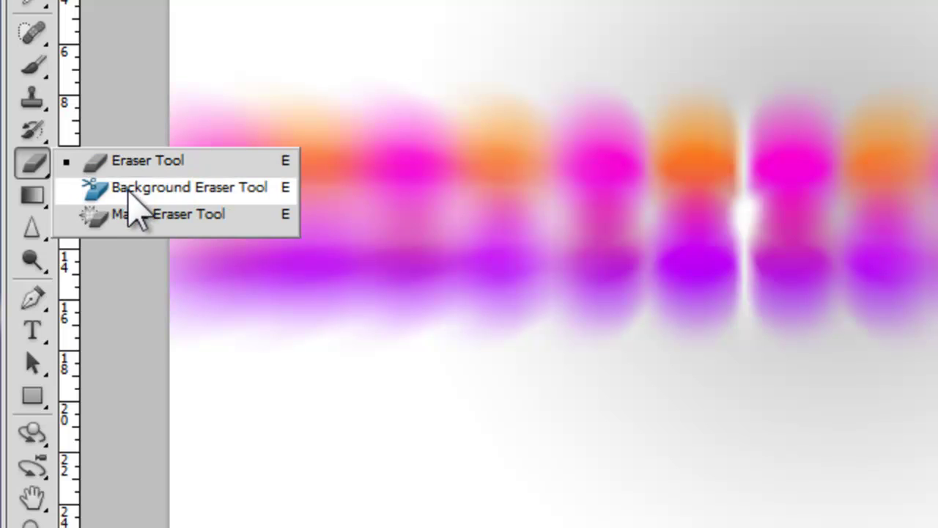
pyautogui.click(174, 217)
pyautogui.click(851, 289)
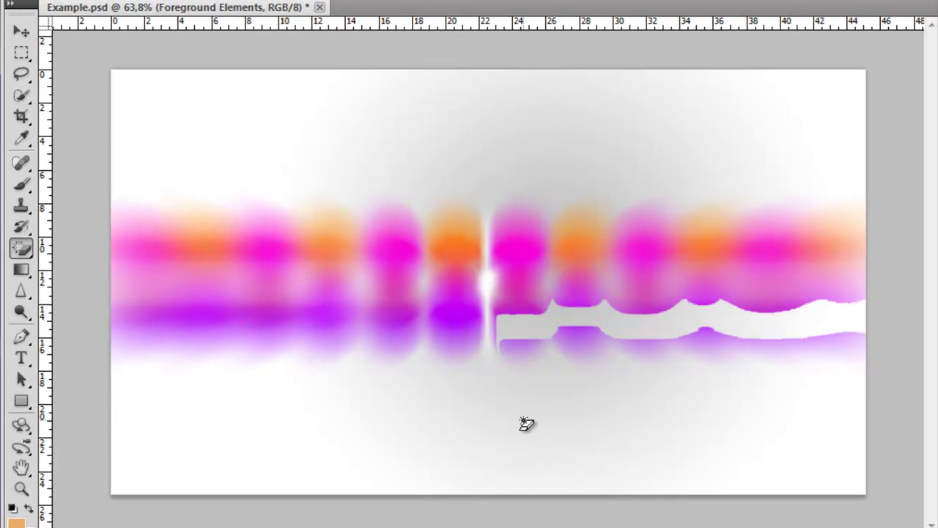
pyautogui.click(529, 346)
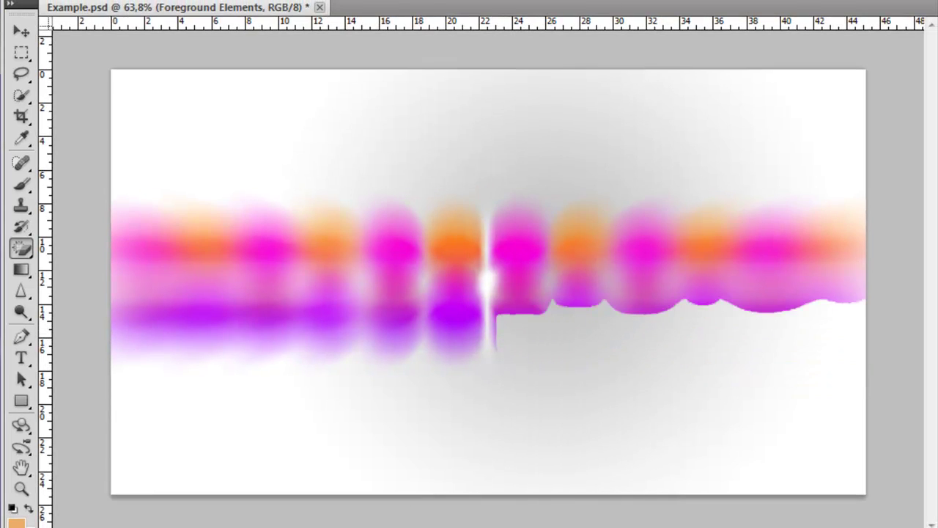
pyautogui.hotkey('ctrl', 'alt', 'z')
pyautogui.hotkey('ctrl', 'alt', 'z')
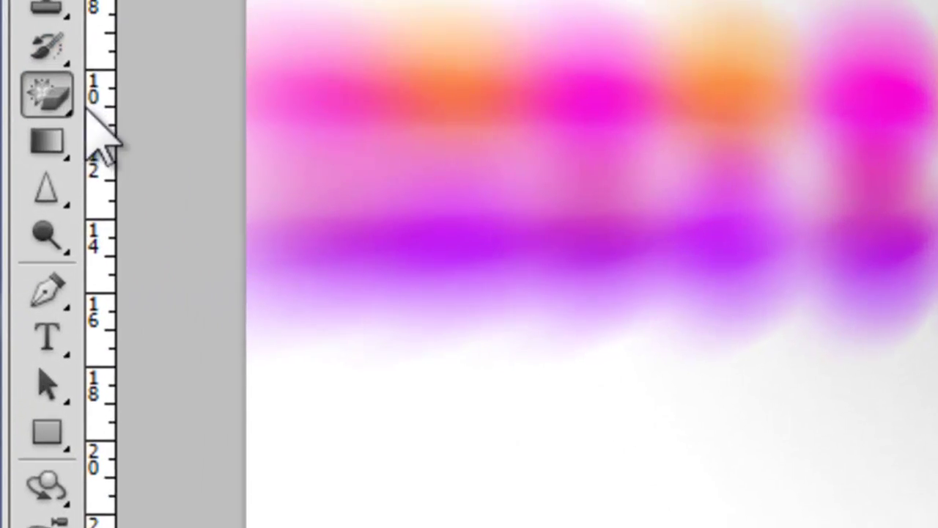
# Return to the Eraser Tool, then activate the Gradient Tool and select the Background layer with Foreground Elements hidden
pyautogui.click(23, 250)
pyautogui.click(84, 248)
pyautogui.click(45, 116)
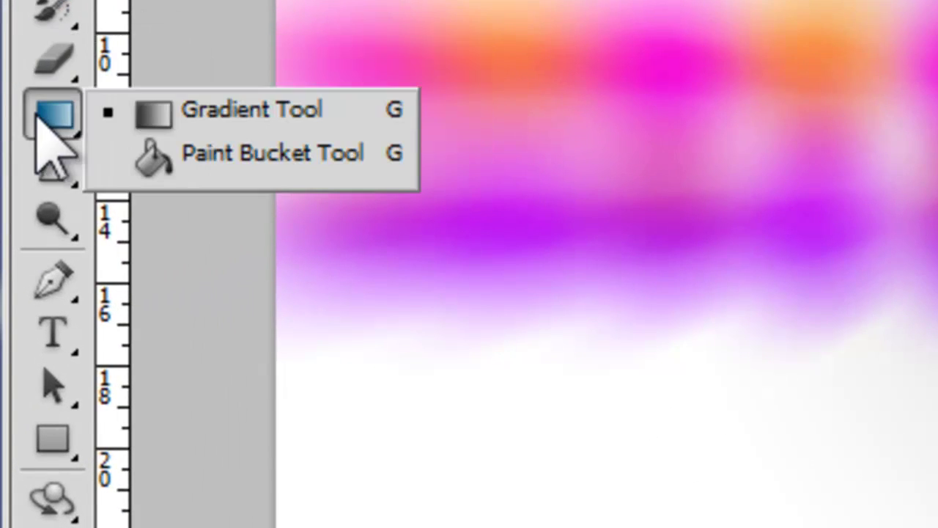
pyautogui.click(236, 114)
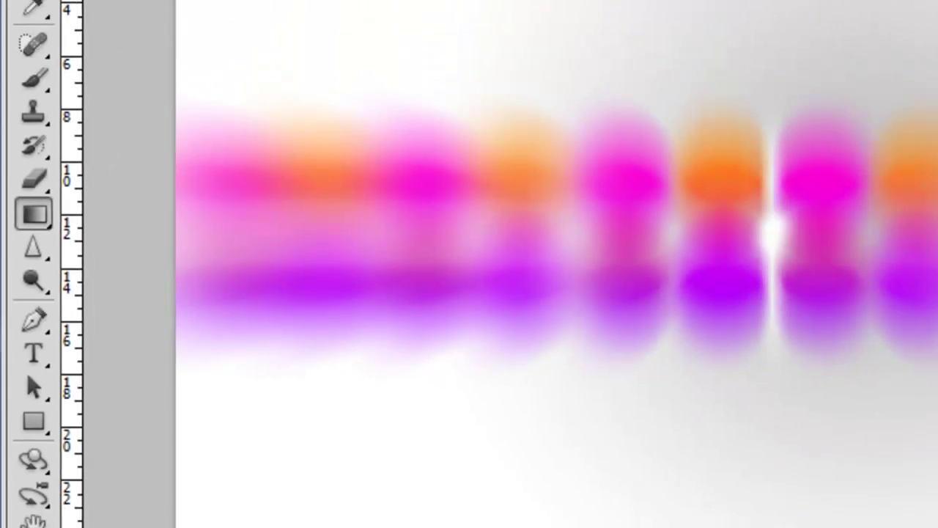
pyautogui.click(937, 527)
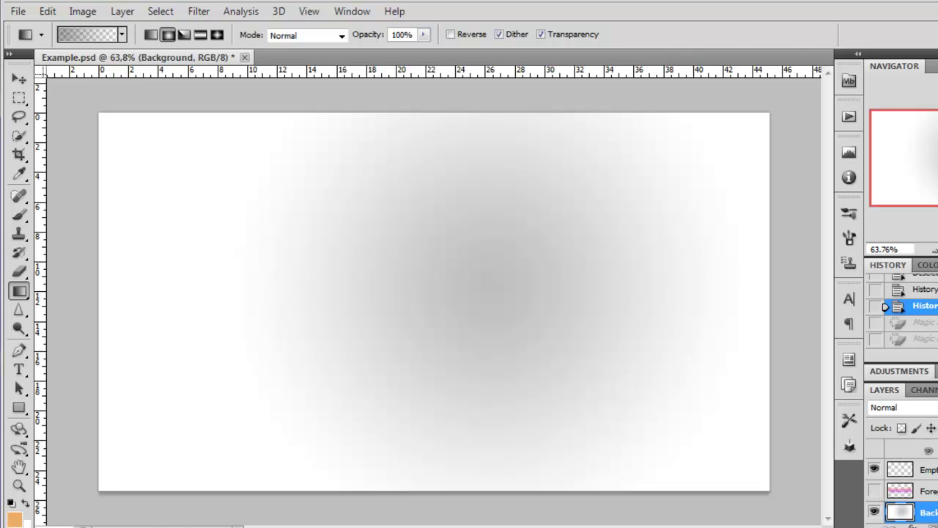
pyautogui.hotkey('ctrl', '-')
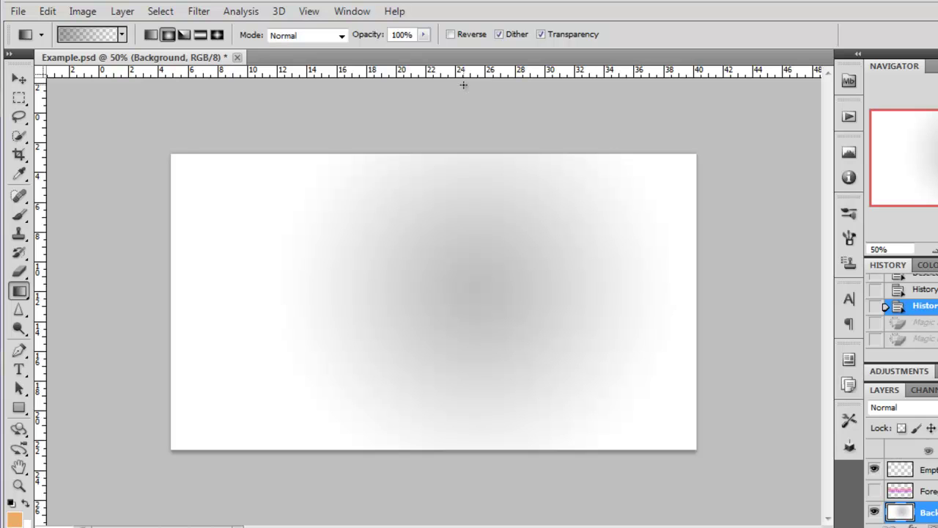
# Preview several presets in the Gradient Editor, choose Copper and draw a short diagonal gradient on the Background layer
pyautogui.click(87, 34)
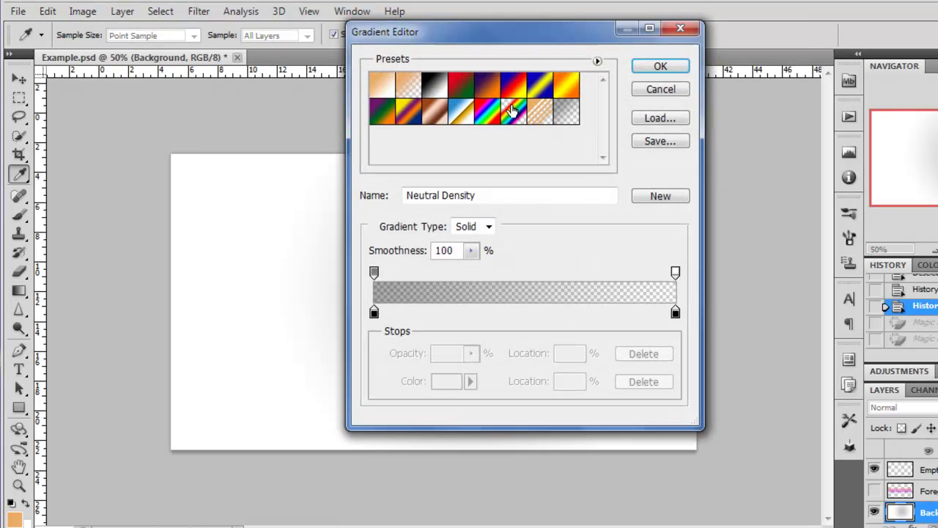
pyautogui.moveTo(524, 46); pyautogui.dragTo(518, 100)
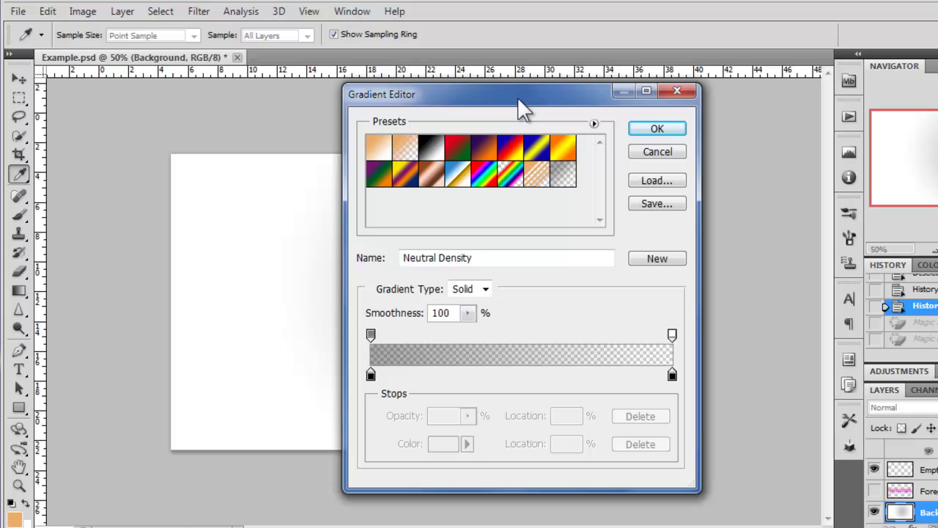
pyautogui.click(456, 149)
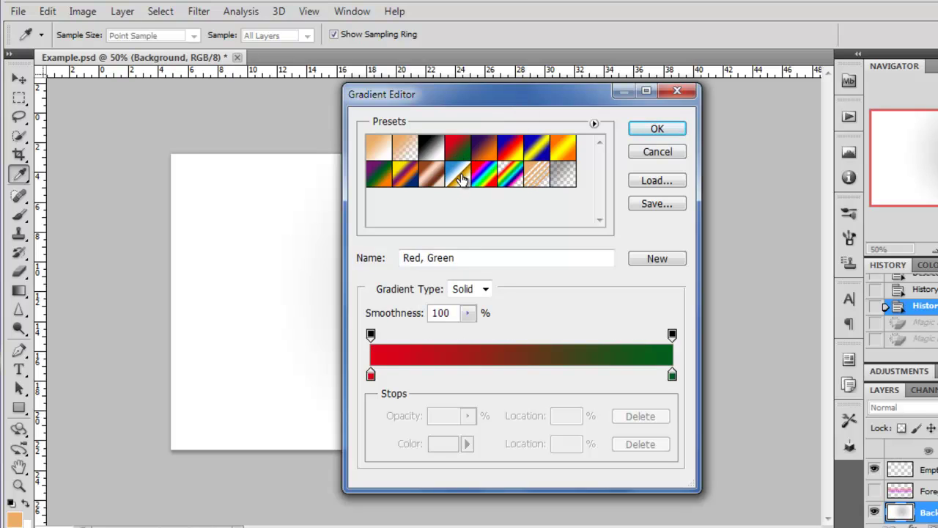
pyautogui.click(460, 179)
pyautogui.click(480, 178)
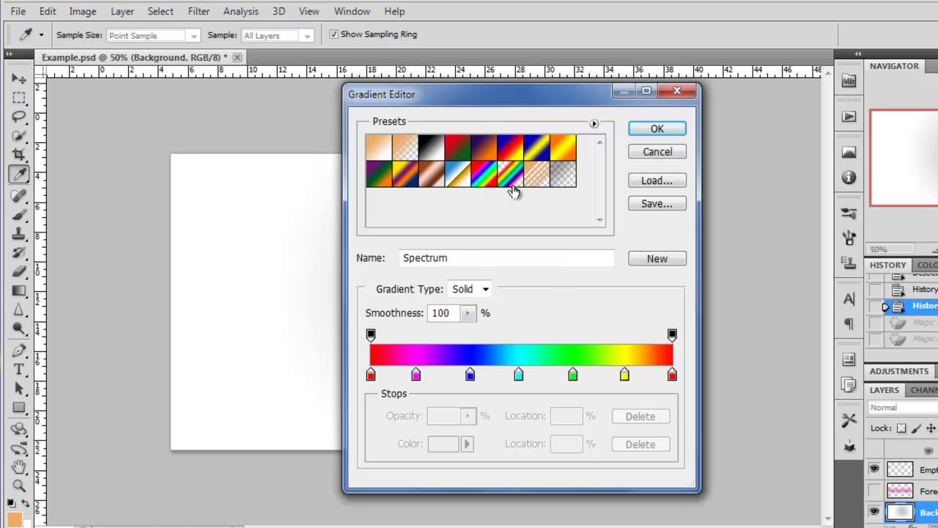
pyautogui.click(516, 180)
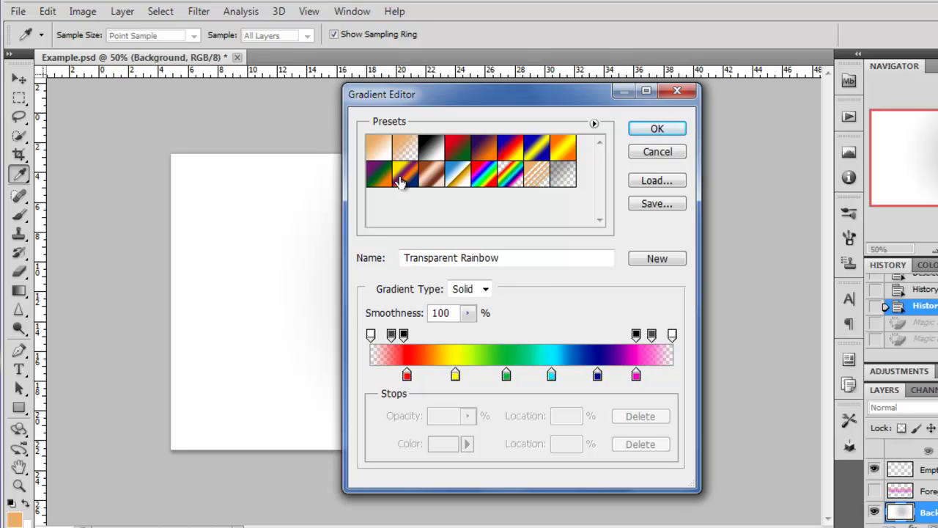
pyautogui.click(431, 178)
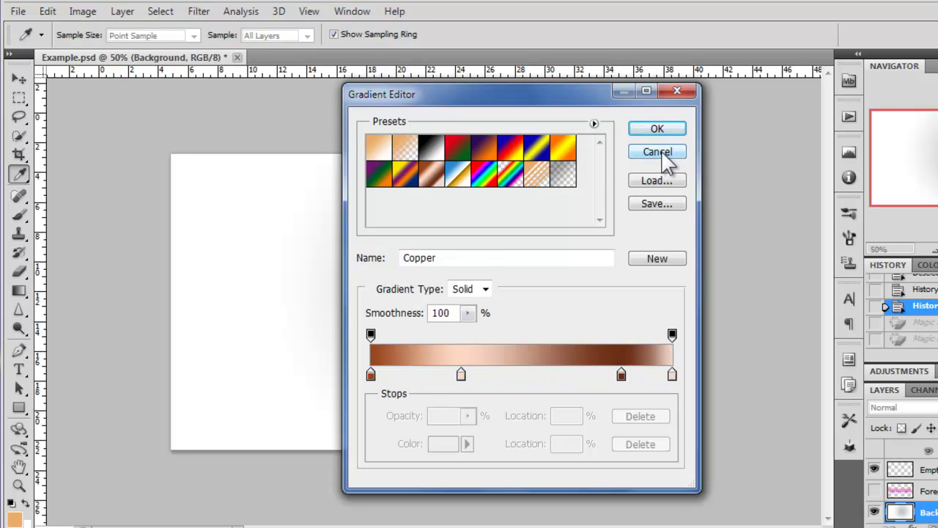
pyautogui.click(656, 129)
pyautogui.moveTo(548, 333); pyautogui.dragTo(631, 399)
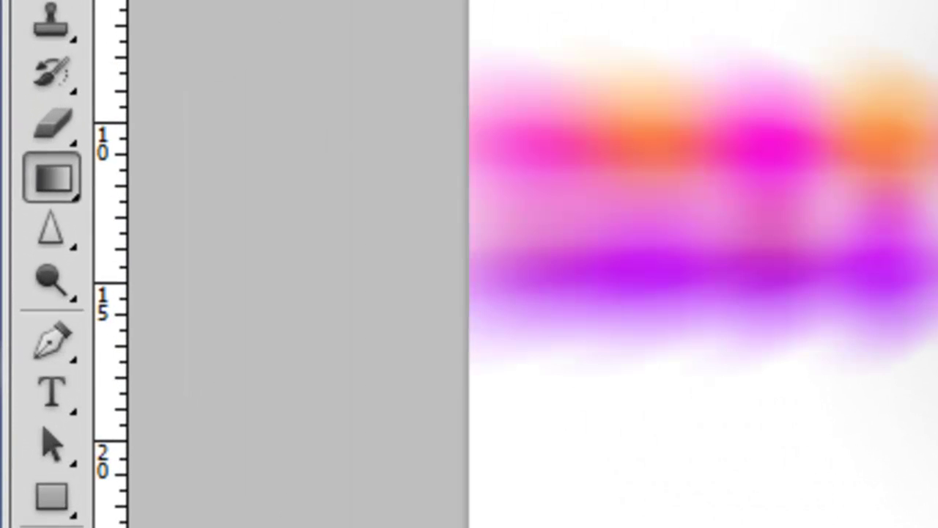
# Activate the Paint Bucket Tool and try a fill in the white area above the band's left end
pyautogui.moveTo(73, 199)
pyautogui.mouseDown()
pyautogui.moveTo(132, 231)
pyautogui.moveTo(210, 244)
pyautogui.mouseUp()
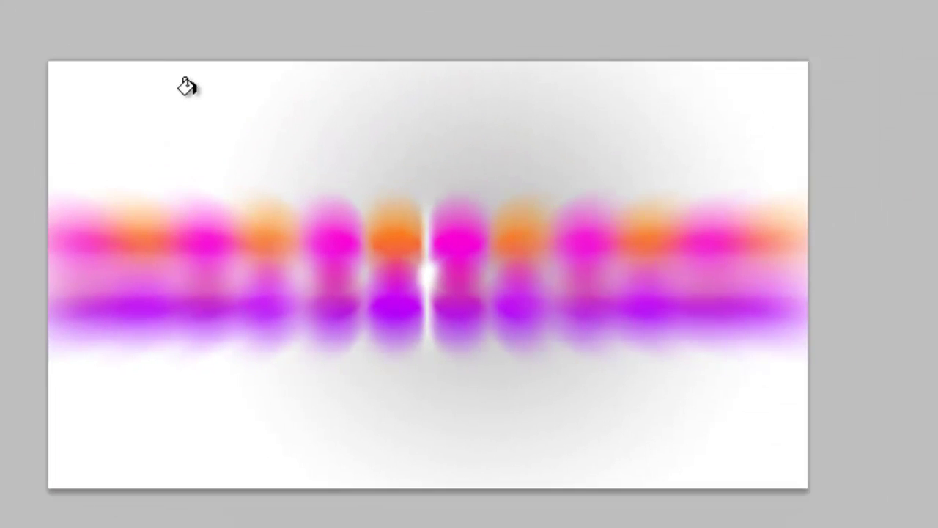
pyautogui.click(199, 110)
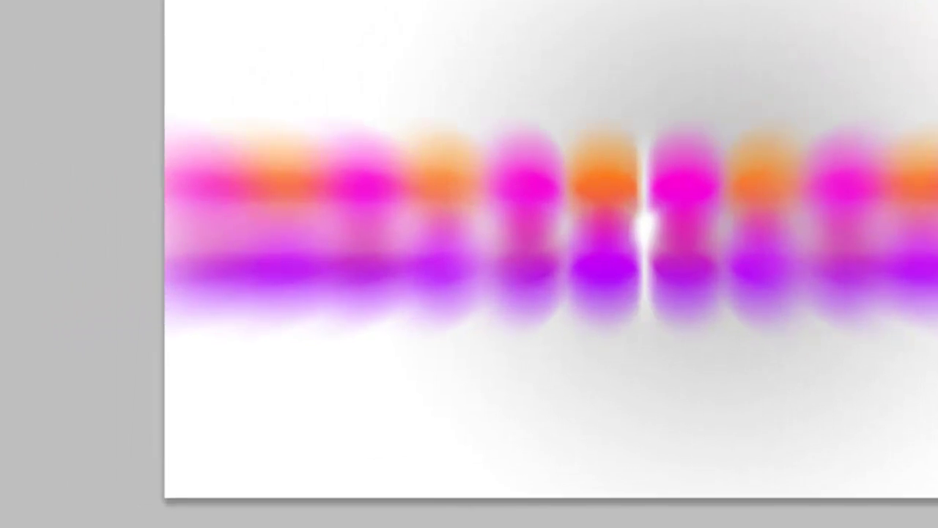
# Activate the Blur Tool, switch to the Sharpen Tool and sharpen along the white gap at the band's centre
pyautogui.click(44, 147)
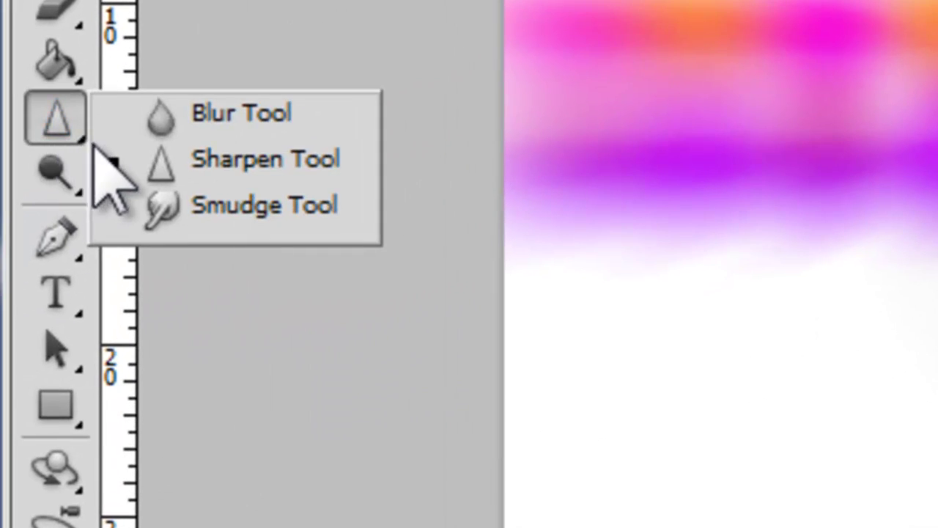
pyautogui.click(202, 118)
pyautogui.click(59, 125)
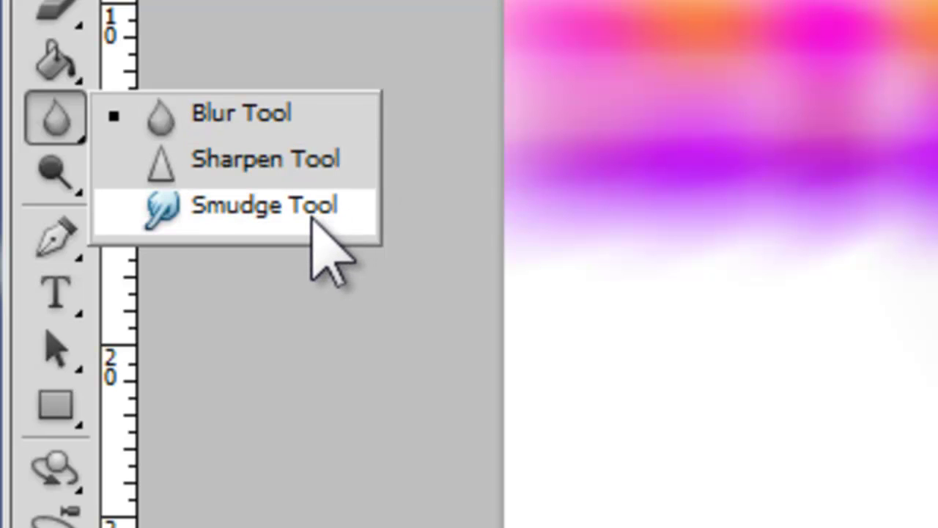
pyautogui.click(351, 165)
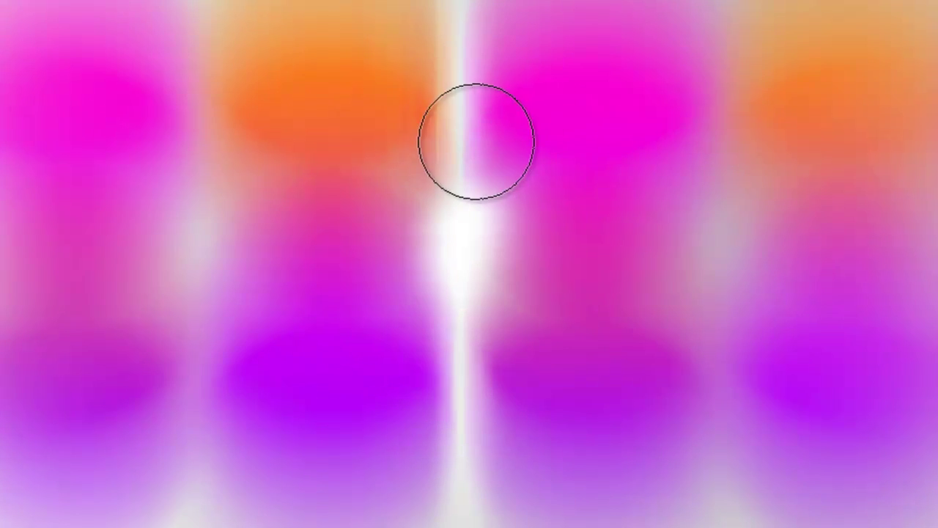
pyautogui.moveTo(476, 141)
pyautogui.mouseDown()
pyautogui.moveTo(410, 174)
pyautogui.moveTo(438, 165)
pyautogui.moveTo(474, 316)
pyautogui.moveTo(426, 109)
pyautogui.moveTo(430, 64)
pyautogui.moveTo(454, 71)
pyautogui.moveTo(446, 374)
pyautogui.moveTo(469, 209)
pyautogui.moveTo(436, 38)
pyautogui.moveTo(453, 267)
pyautogui.mouseUp()
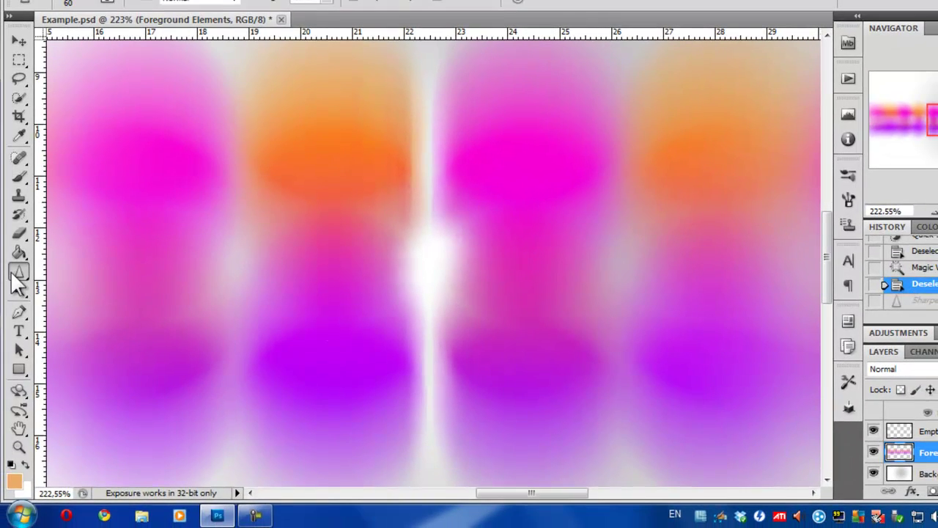
# Activate the Smudge Tool and smudge the purple part of the band's centre down towards the canvas's lower edge
pyautogui.click(16, 277)
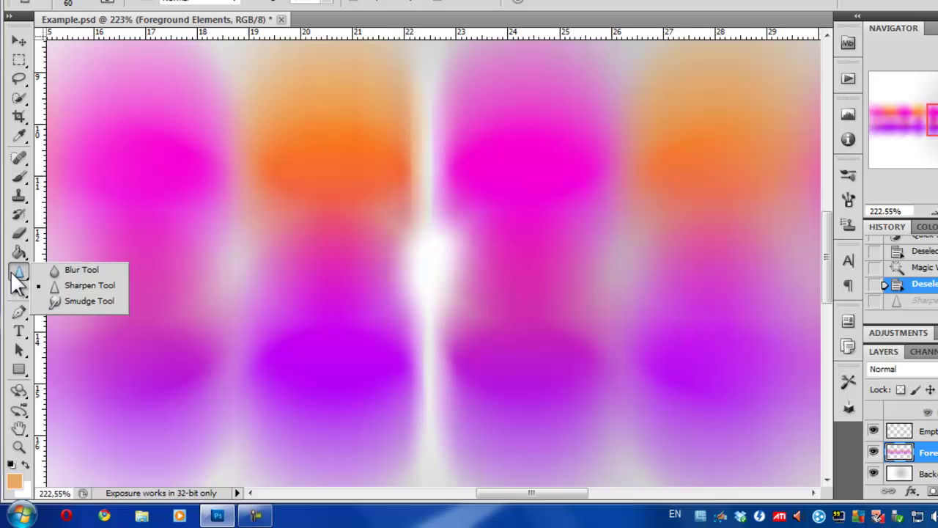
pyautogui.click(88, 301)
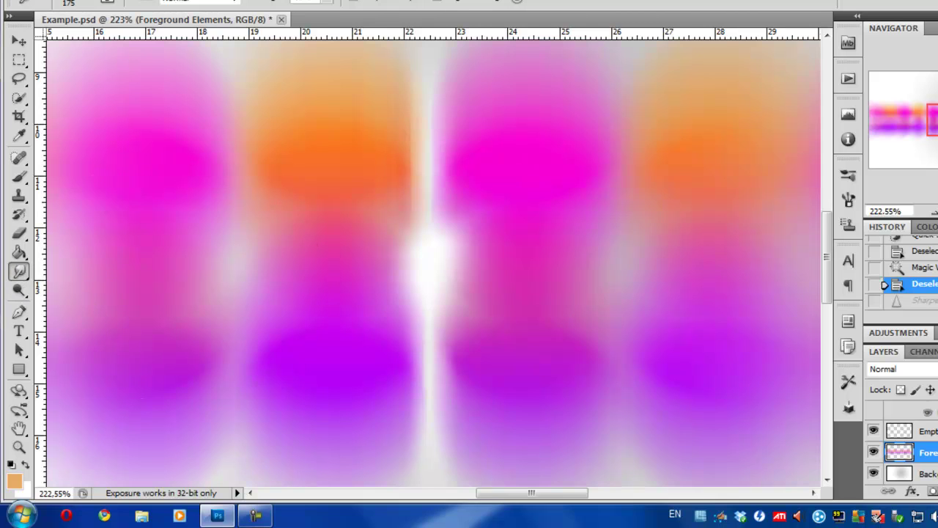
pyautogui.scroll(-6, 429, 218)
pyautogui.scroll(2, 430, 218)
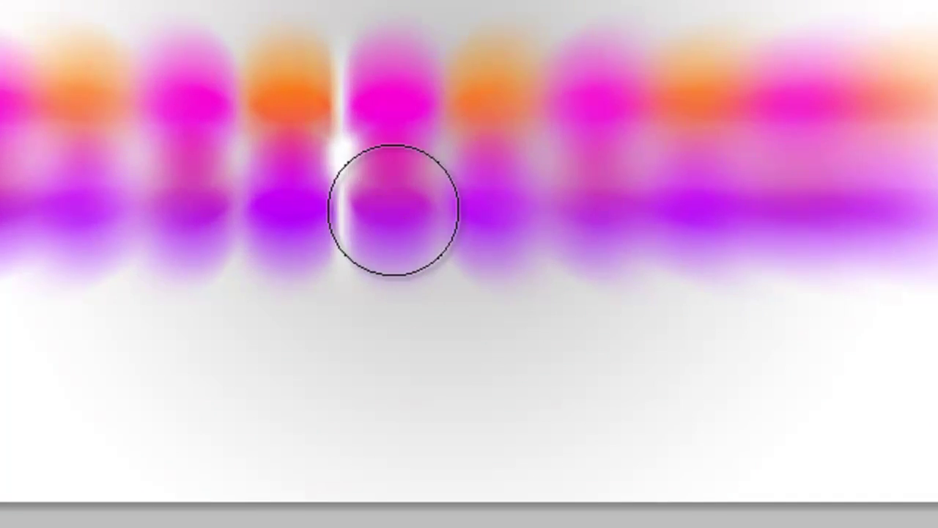
pyautogui.moveTo(387, 230); pyautogui.dragTo(398, 503)
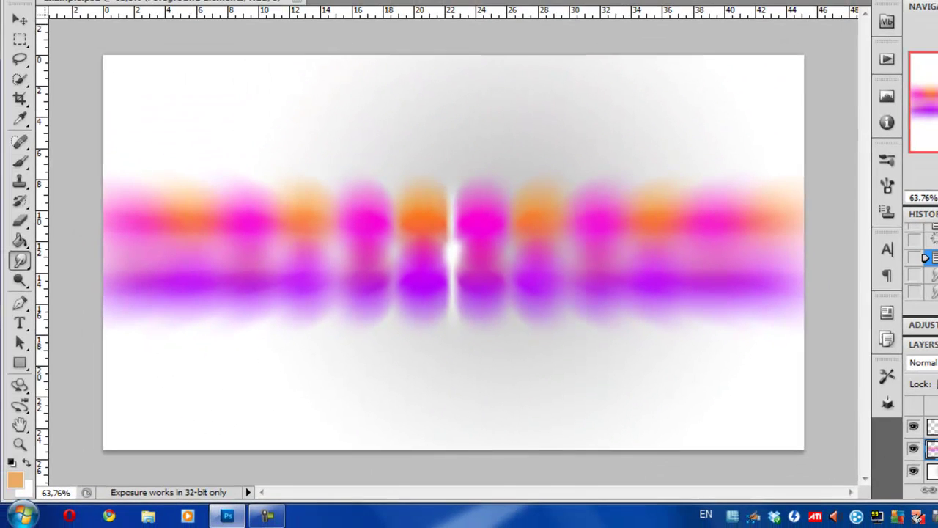
# Switch from the Smudge Tool back to the Blur Tool, and activate the Dodge Tool
pyautogui.click(19, 259)
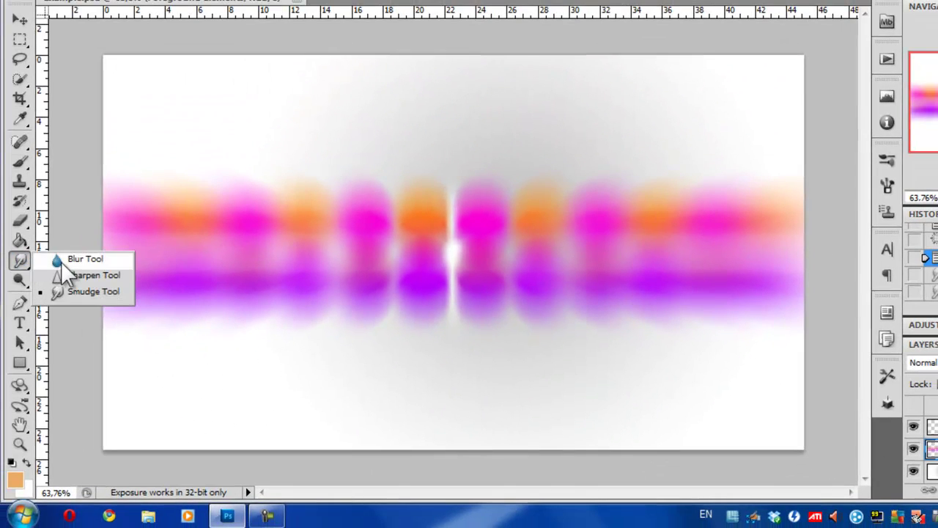
pyautogui.click(61, 262)
pyautogui.click(24, 282)
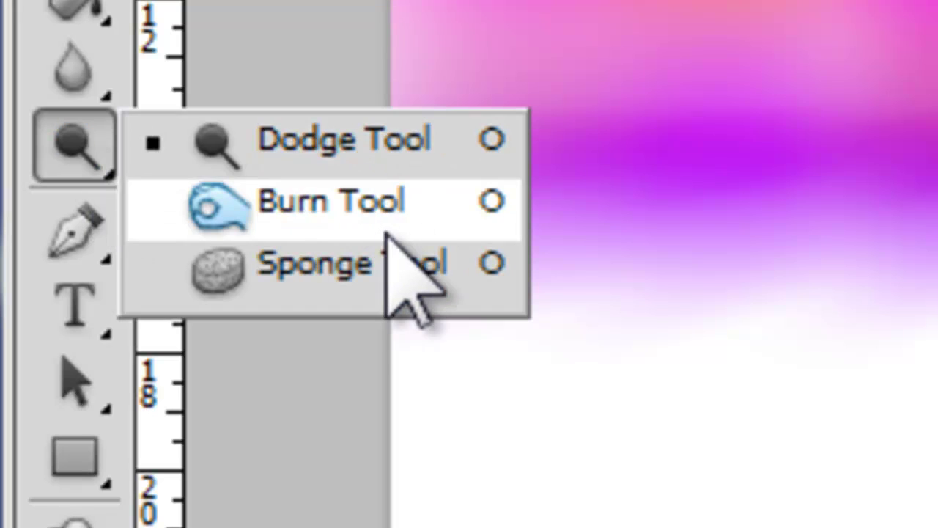
pyautogui.click(376, 143)
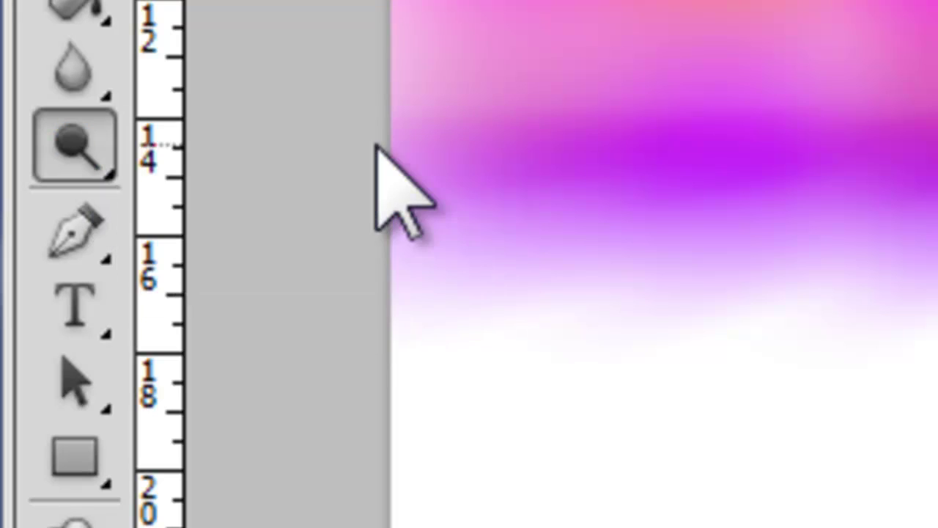
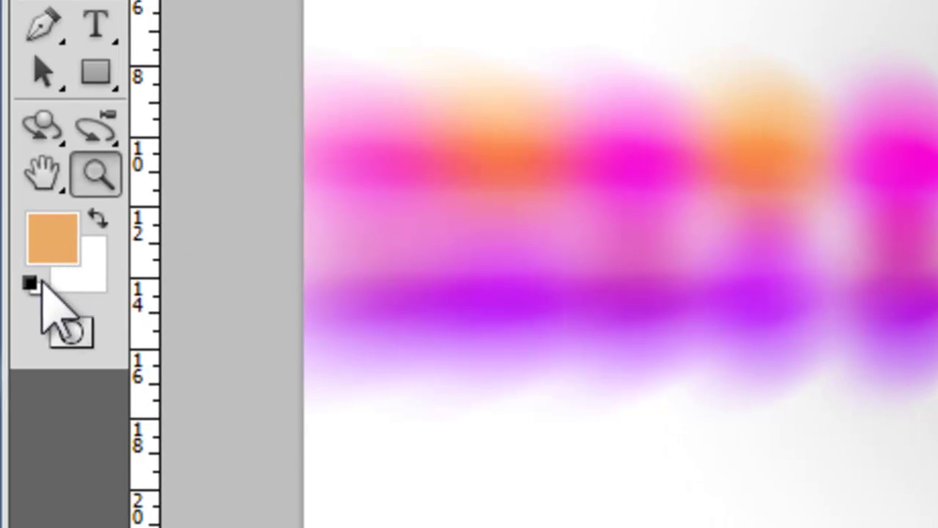
# Reset the foreground and background colours to their defaults and pick pure black as the foreground in the Color Picker
pyautogui.click(31, 283)
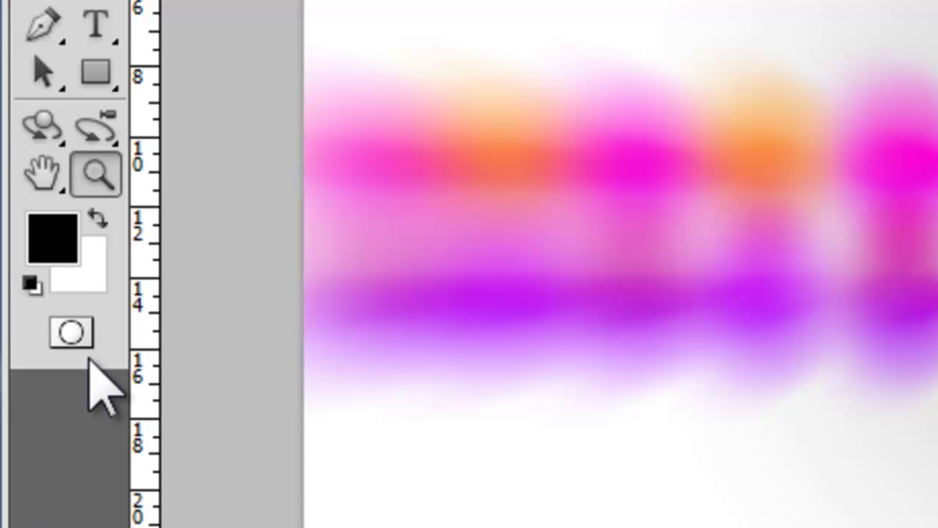
pyautogui.click(59, 242)
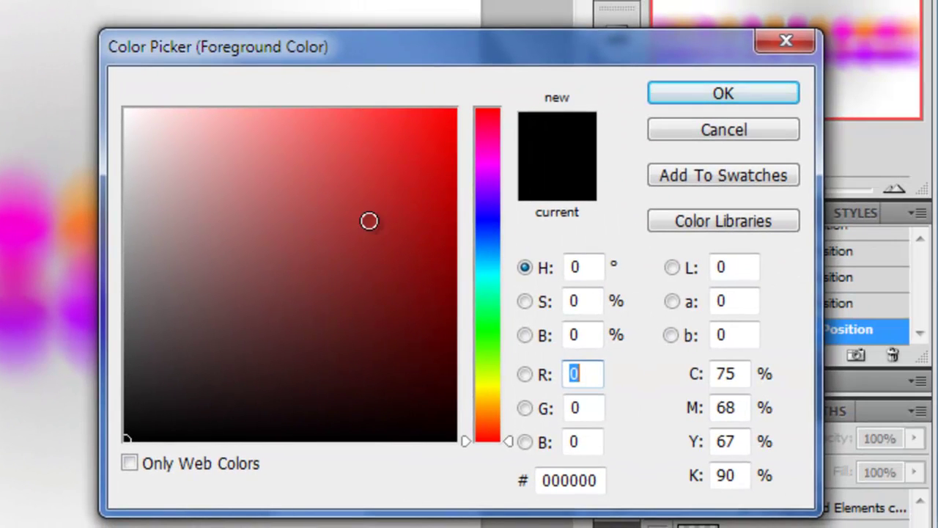
pyautogui.moveTo(369, 221); pyautogui.dragTo(117, 498)
pyautogui.click(771, 95)
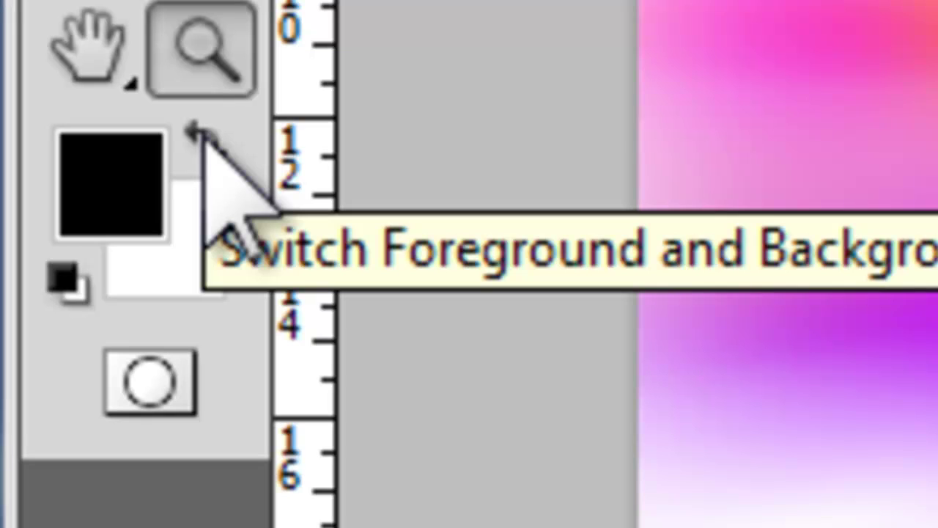
# Swap the foreground and background colours and swap them back
pyautogui.click(207, 140)
pyautogui.click(207, 139)
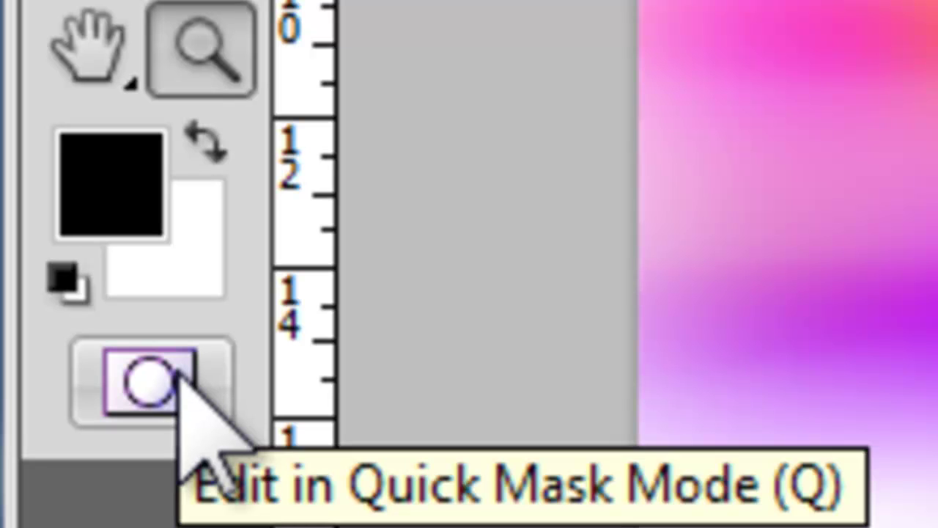
# Enter Quick Mask mode and activate the Brush Tool, enlarging its size to 300 px
pyautogui.click(180, 370)
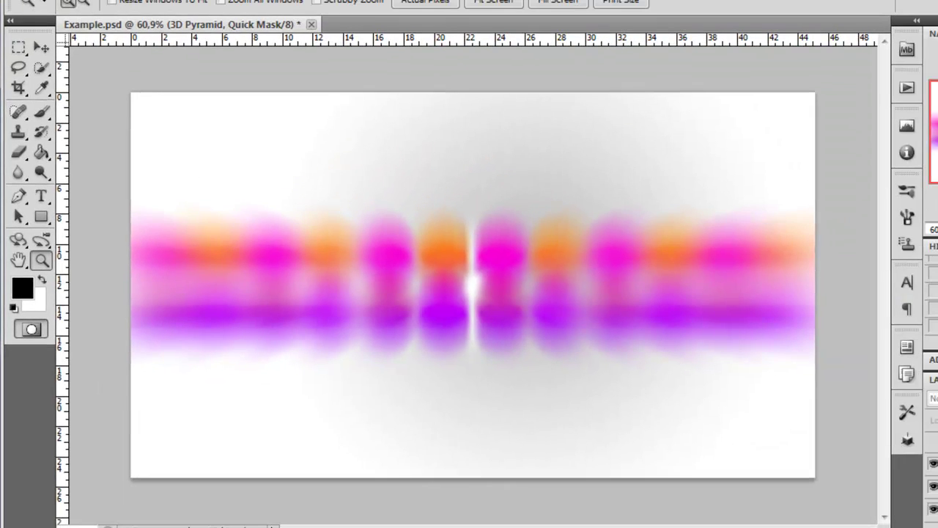
pyautogui.click(41, 111)
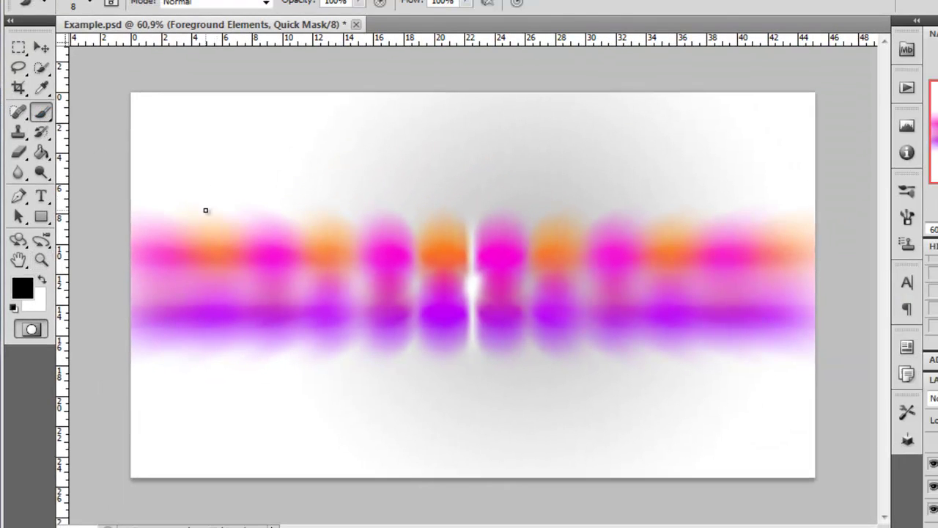
pyautogui.press(']')
pyautogui.press(']')
pyautogui.press(']')
pyautogui.press(']')
pyautogui.press(']')
pyautogui.press(']')
pyautogui.press(']')
pyautogui.press(']')
pyautogui.press(']')
pyautogui.press(']')
pyautogui.press(']')
pyautogui.press(']')
pyautogui.press(']')
pyautogui.press(']')
pyautogui.press(']')
pyautogui.press(']')
pyautogui.press(']')
pyautogui.press(']')
pyautogui.press(']')
pyautogui.press(']')
pyautogui.press(']')
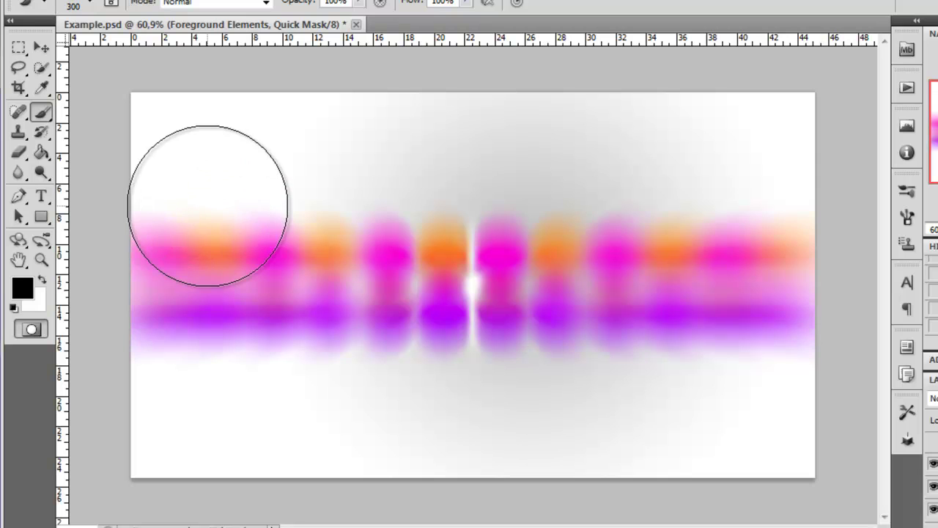
# Paint the mask over the image's left half to just past the band's centre and exit Quick Mask mode
pyautogui.moveTo(173, 84)
pyautogui.mouseDown()
pyautogui.moveTo(168, 398)
pyautogui.moveTo(205, 396)
pyautogui.mouseUp()
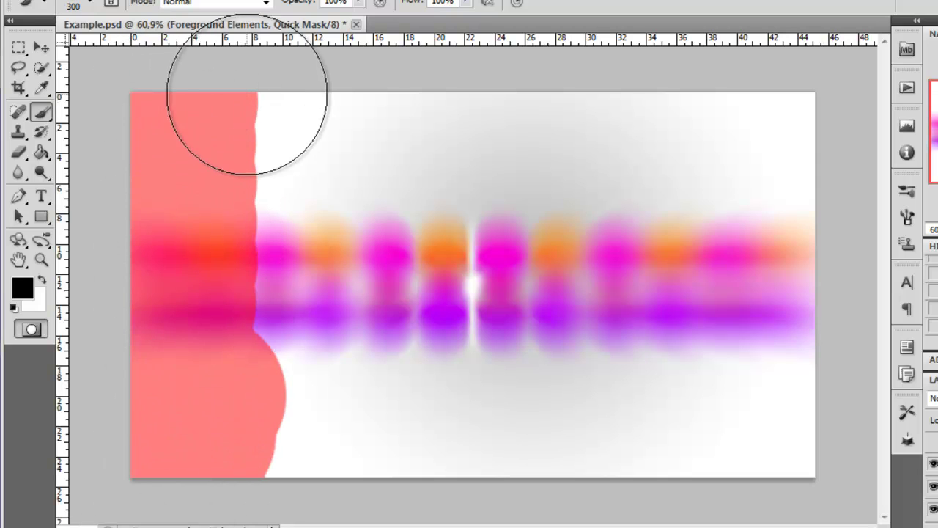
pyautogui.moveTo(247, 94)
pyautogui.mouseDown()
pyautogui.moveTo(272, 491)
pyautogui.moveTo(356, 37)
pyautogui.moveTo(404, 176)
pyautogui.moveTo(401, 121)
pyautogui.moveTo(404, 268)
pyautogui.mouseUp()
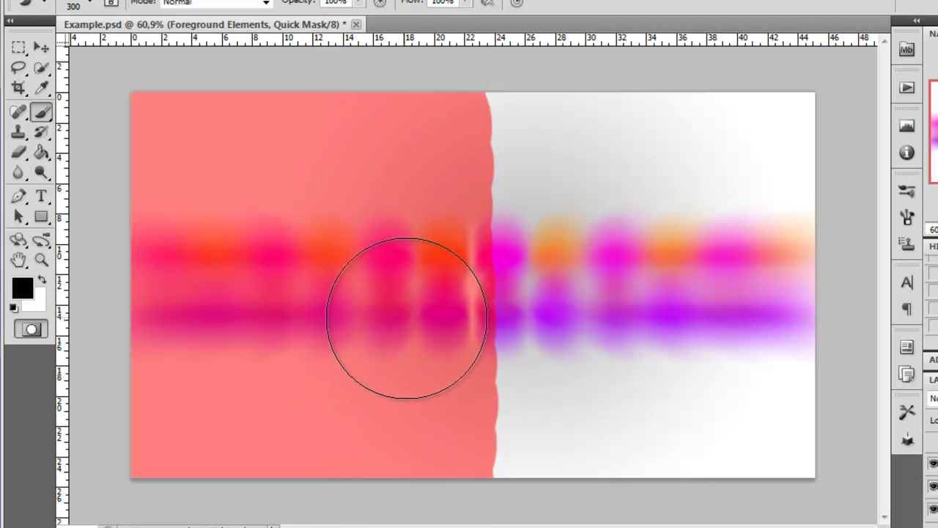
pyautogui.click(30, 333)
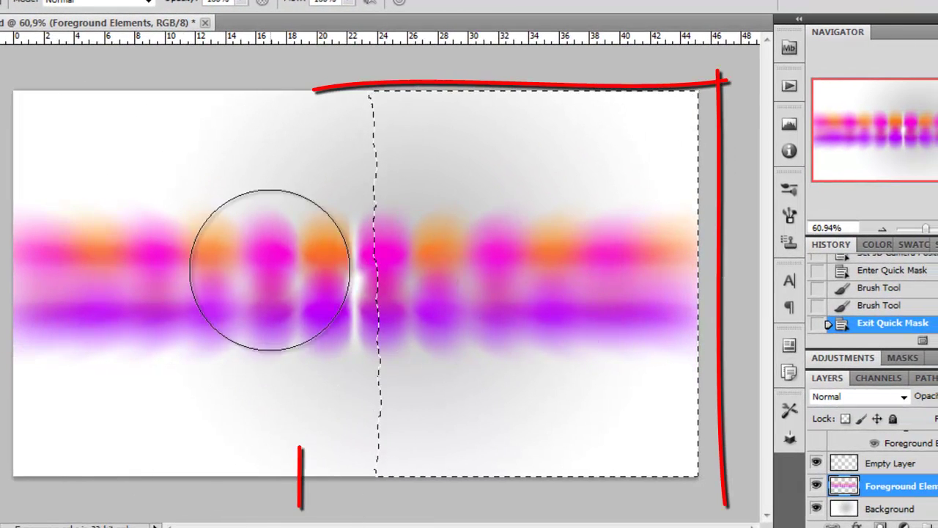
# Activate the Rectangular Marquee Tool and deselect the selection covering the image's right part
pyautogui.press('m')
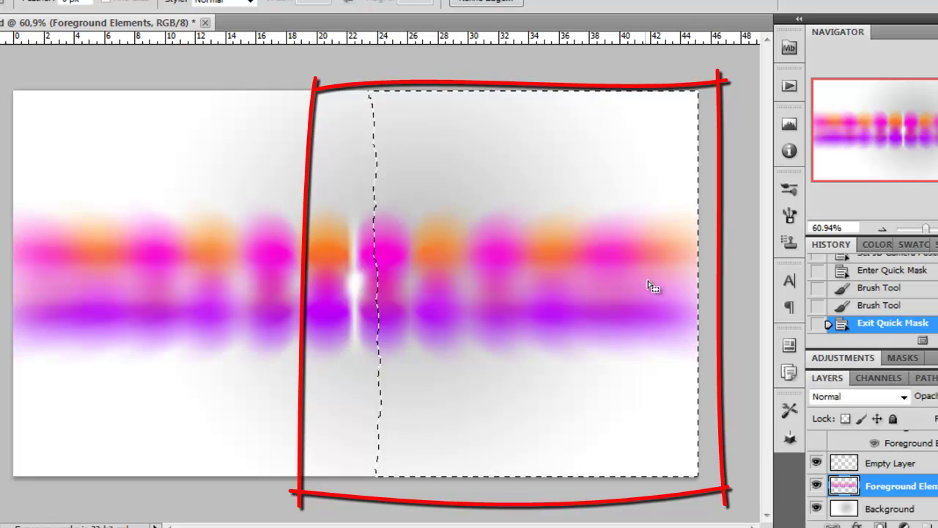
pyautogui.rightClick(624, 246)
pyautogui.click(678, 222)
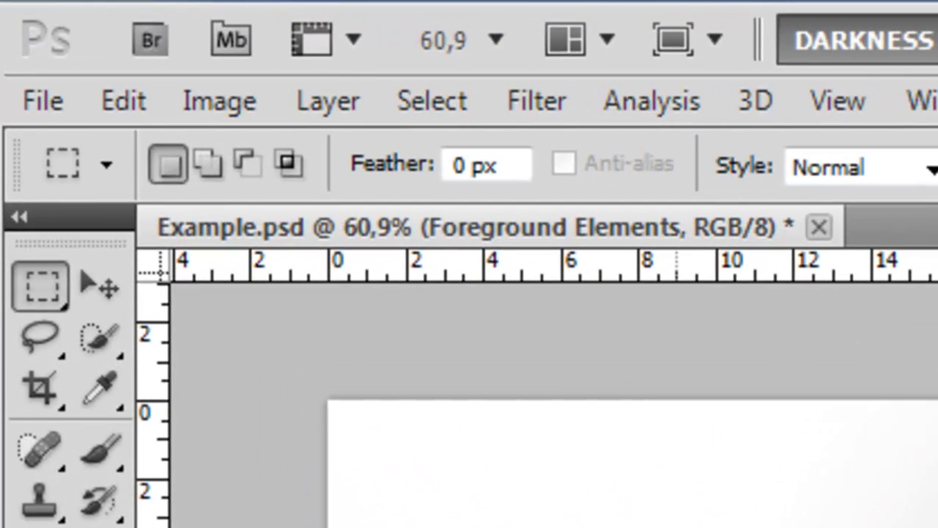
# Open the Performance section of the Preferences
pyautogui.click(143, 98)
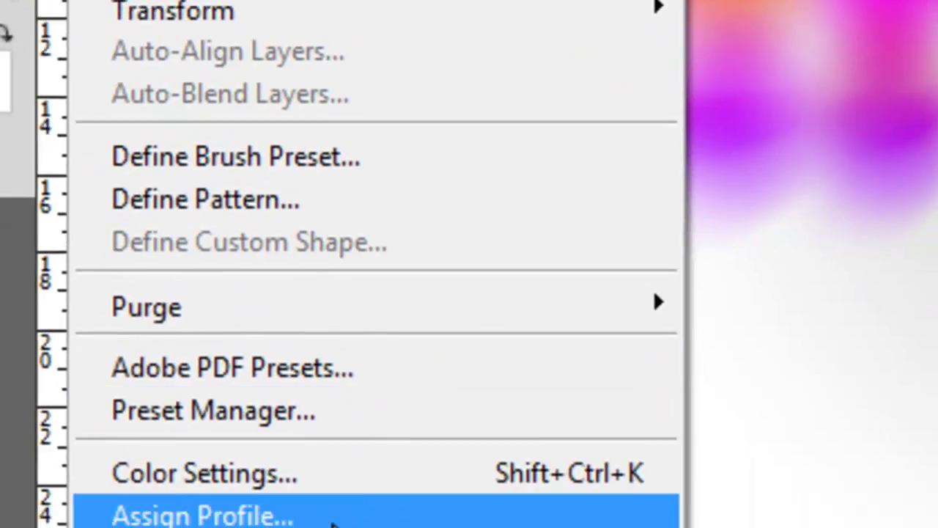
pyautogui.moveTo(394, 527)
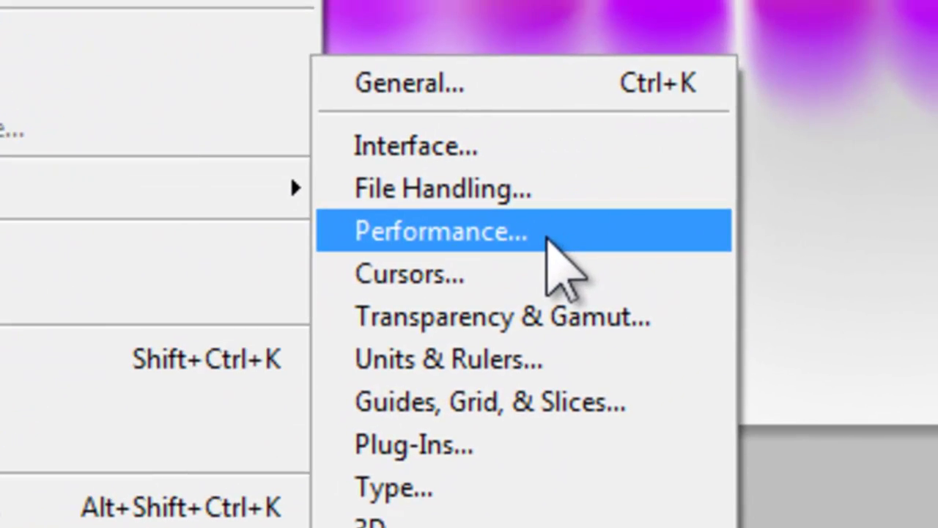
pyautogui.click(776, 150)
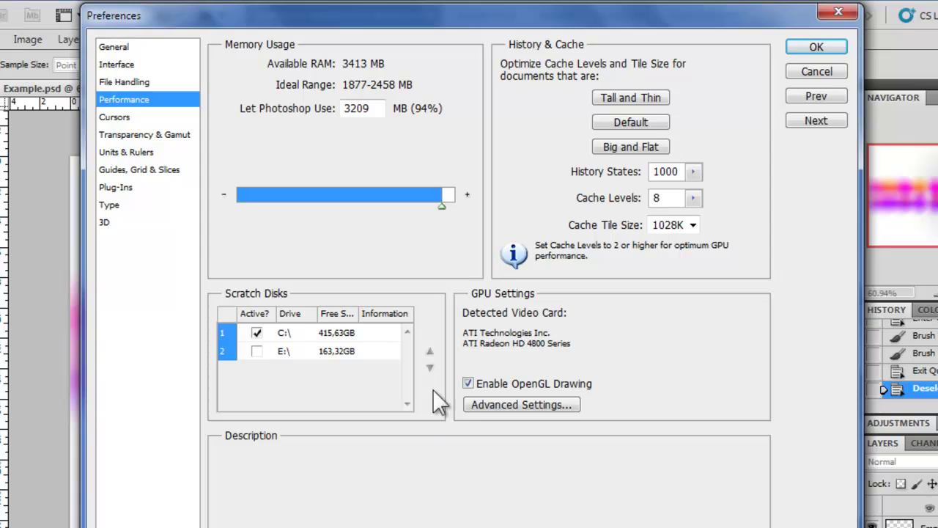
# Set the amount of memory Photoshop may use to 3300 MB
pyautogui.click(442, 203)
pyautogui.moveTo(441, 204); pyautogui.dragTo(442, 234)
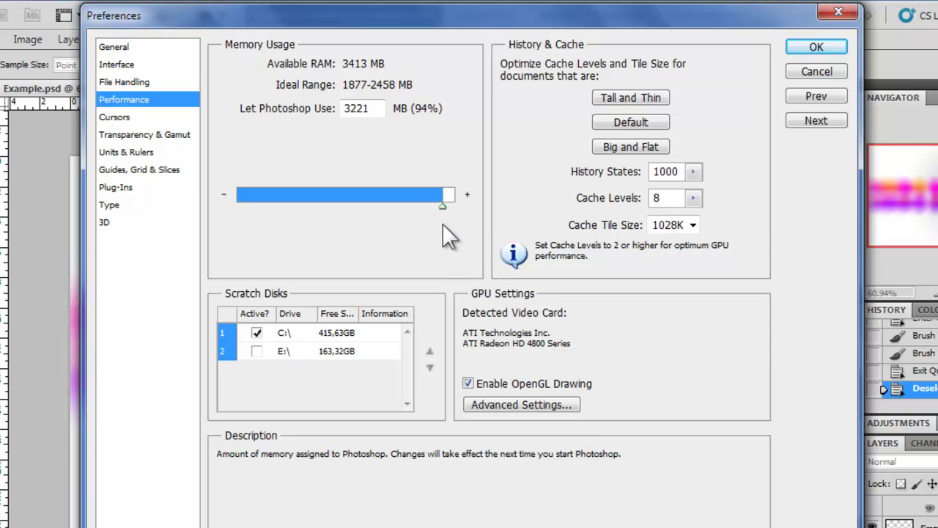
pyautogui.click(379, 104)
pyautogui.moveTo(378, 104); pyautogui.dragTo(268, 103)
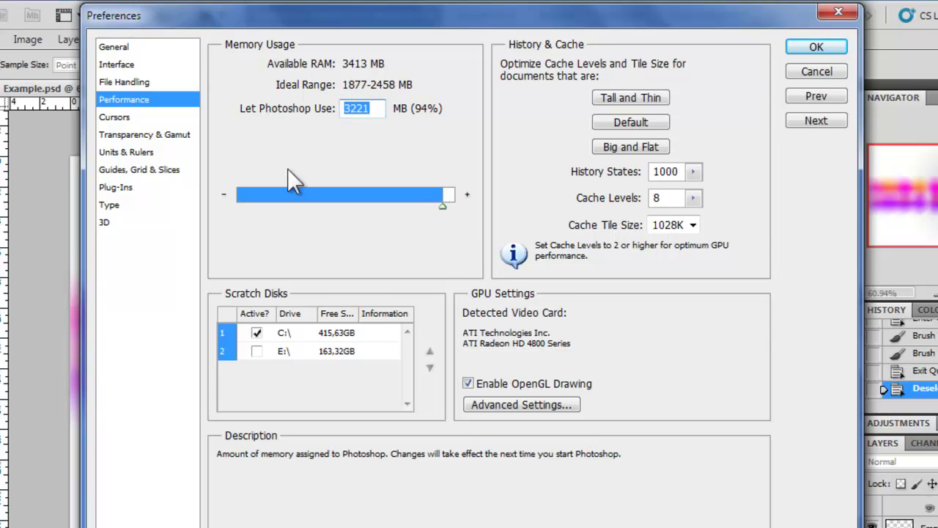
pyautogui.write('3300')
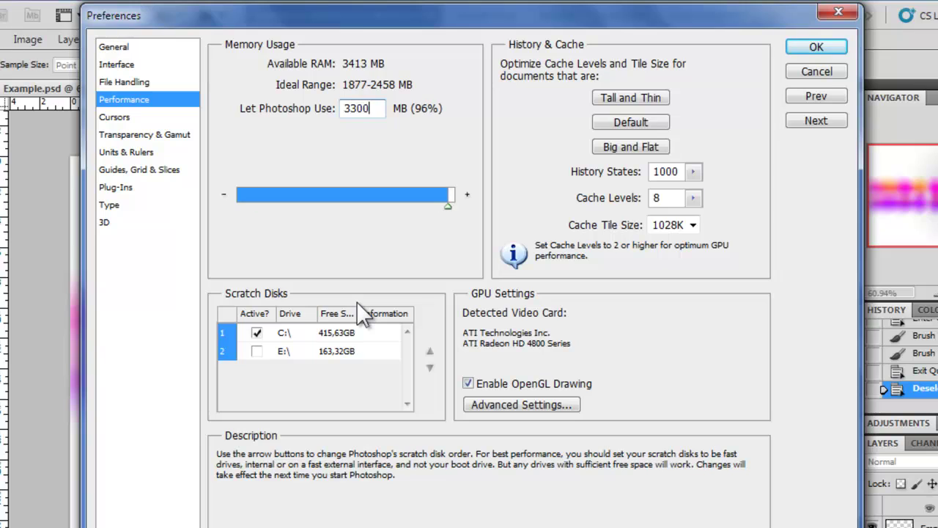
pyautogui.doubleClick(360, 108)
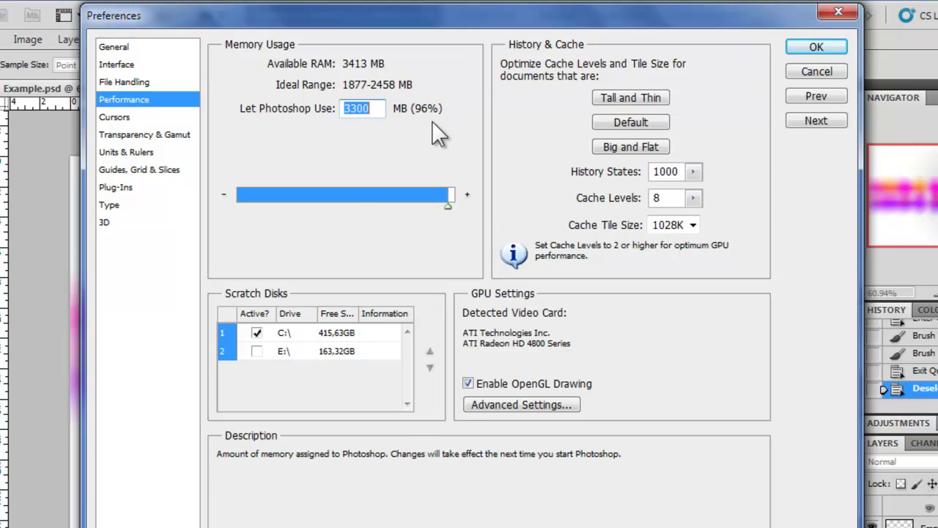
pyautogui.click(376, 108)
pyautogui.doubleClick(377, 107)
pyautogui.click(377, 109)
pyautogui.moveTo(376, 108)
pyautogui.mouseDown()
pyautogui.moveTo(362, 108)
pyautogui.moveTo(379, 109)
pyautogui.mouseUp()
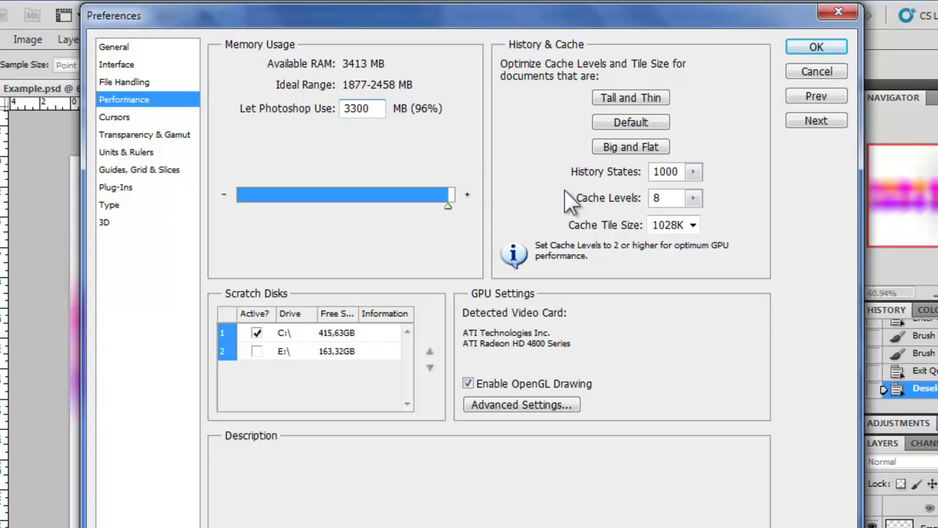
# Examine the available settings for History States, Cache Levels and Cache Tile Size, leaving the chosen values in place
pyautogui.click(543, 52)
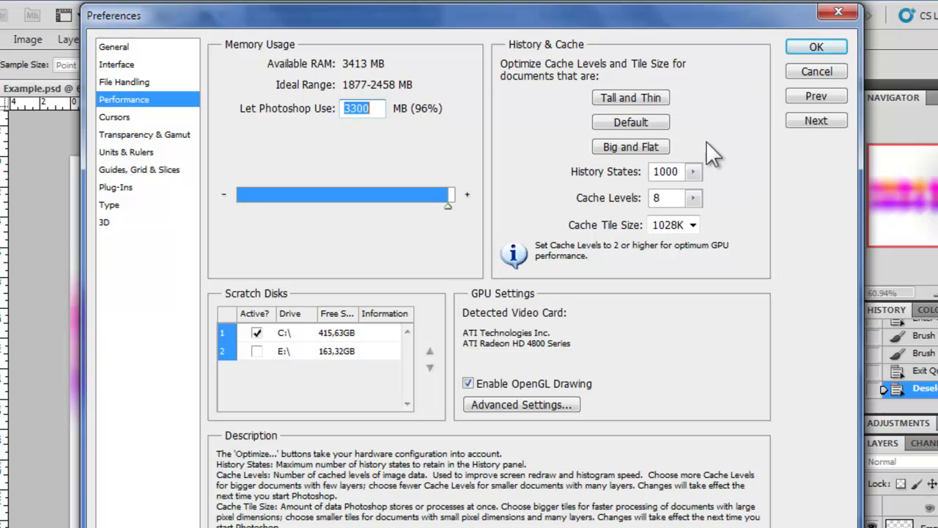
pyautogui.click(692, 172)
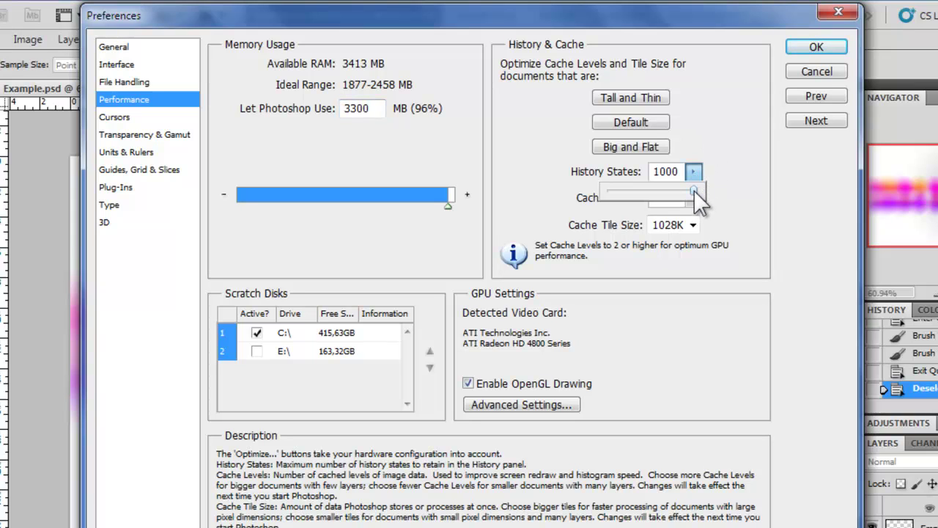
pyautogui.moveTo(693, 189)
pyautogui.mouseDown()
pyautogui.moveTo(651, 190)
pyautogui.moveTo(703, 196)
pyautogui.mouseUp()
pyautogui.click(717, 170)
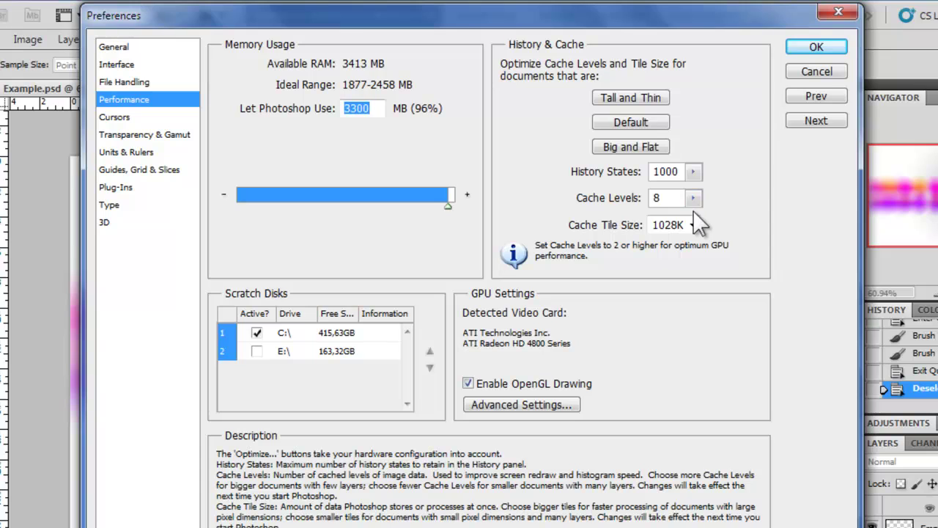
pyautogui.click(693, 200)
pyautogui.click(744, 183)
pyautogui.click(693, 225)
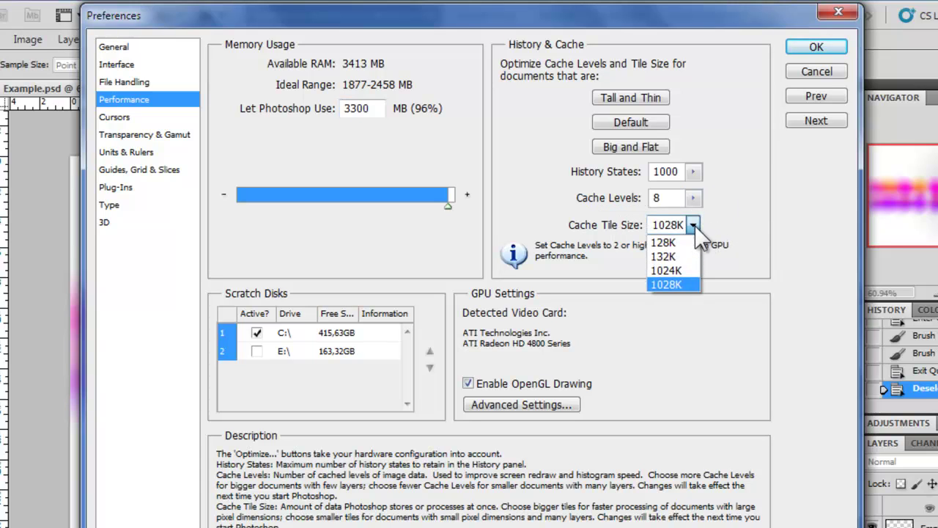
pyautogui.click(748, 213)
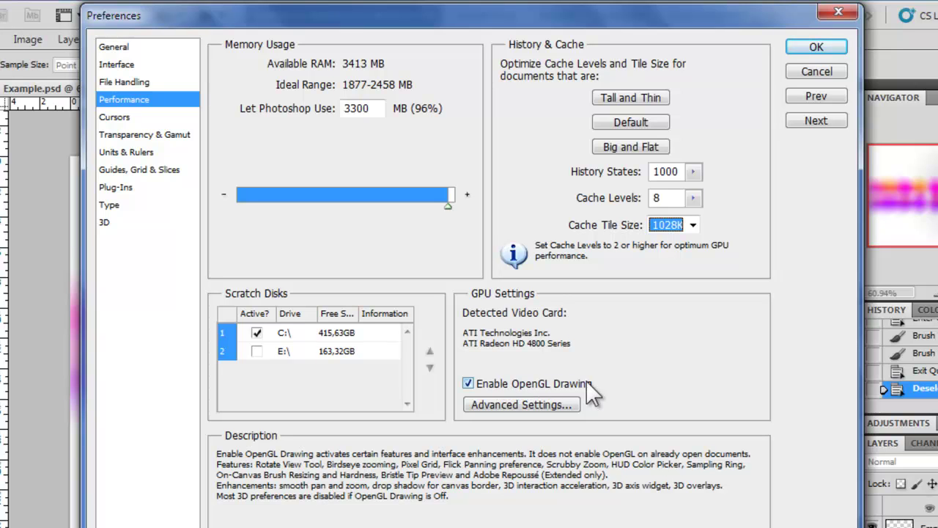
# Review the advanced OpenGL settings with Normal mode, and apply the Performance preferences
pyautogui.click(554, 409)
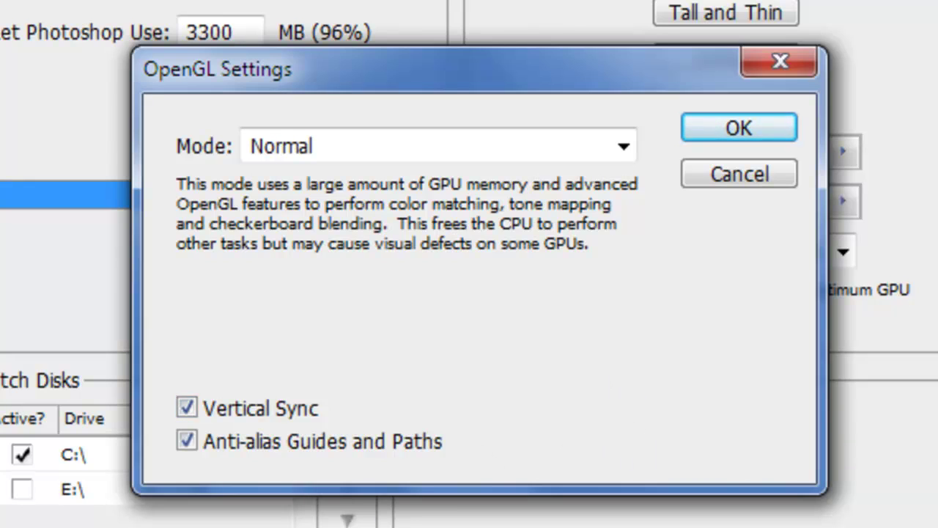
pyautogui.click(798, 132)
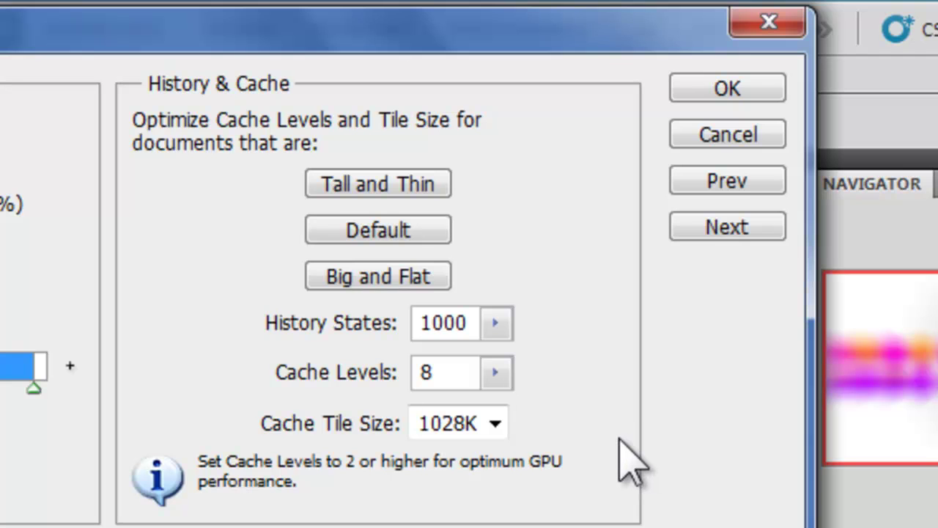
pyautogui.click(727, 91)
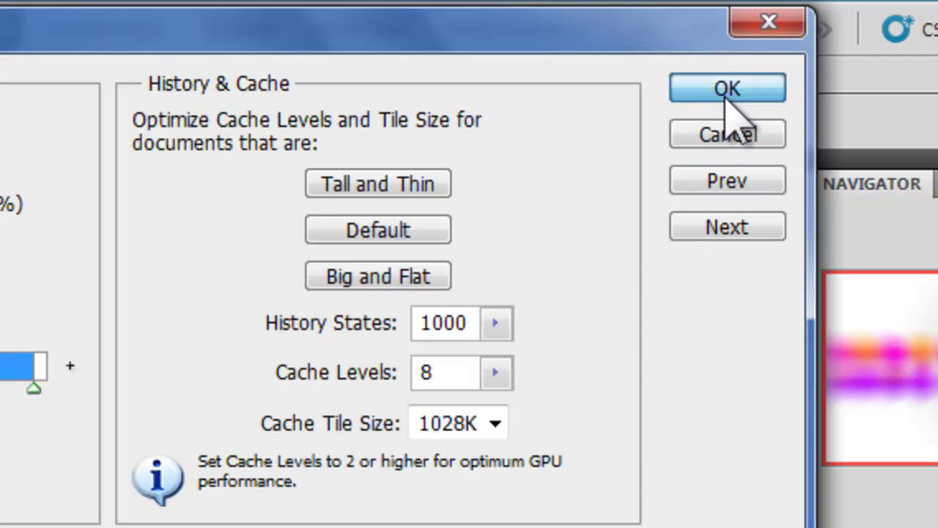